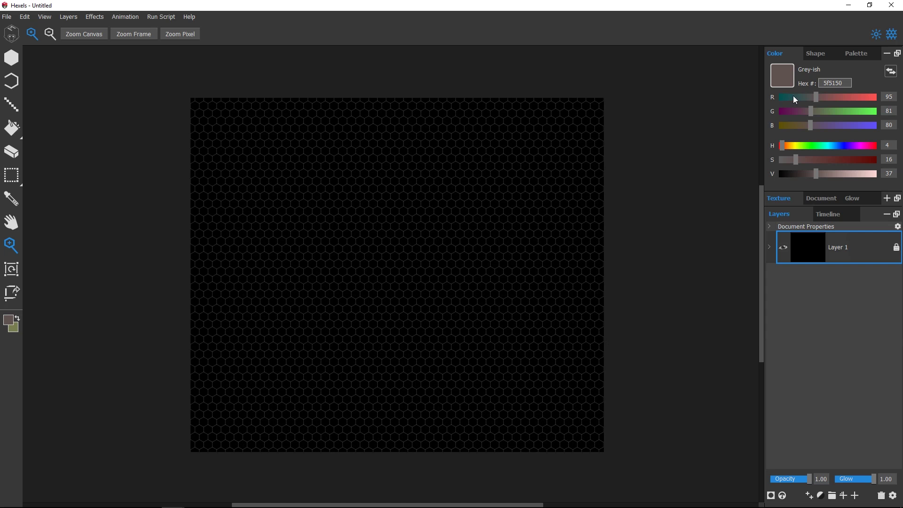
- Show the document settings in place of the color settings, and toggle the canvas grid off and on, leaving it visible
click(822, 197)
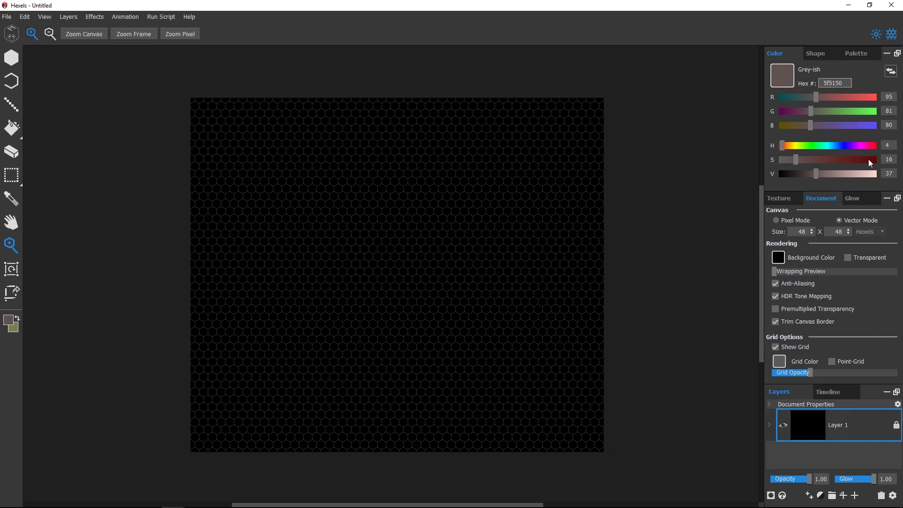
click(887, 53)
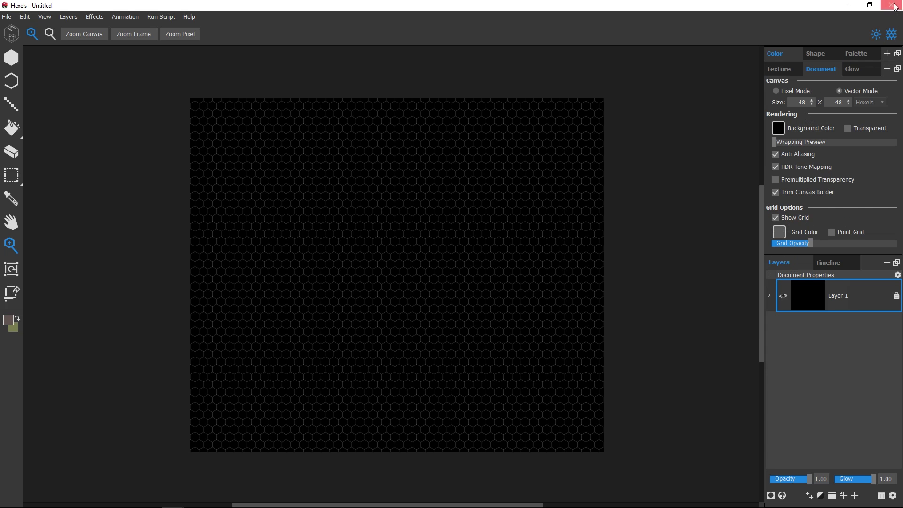
click(896, 38)
click(896, 37)
click(896, 37)
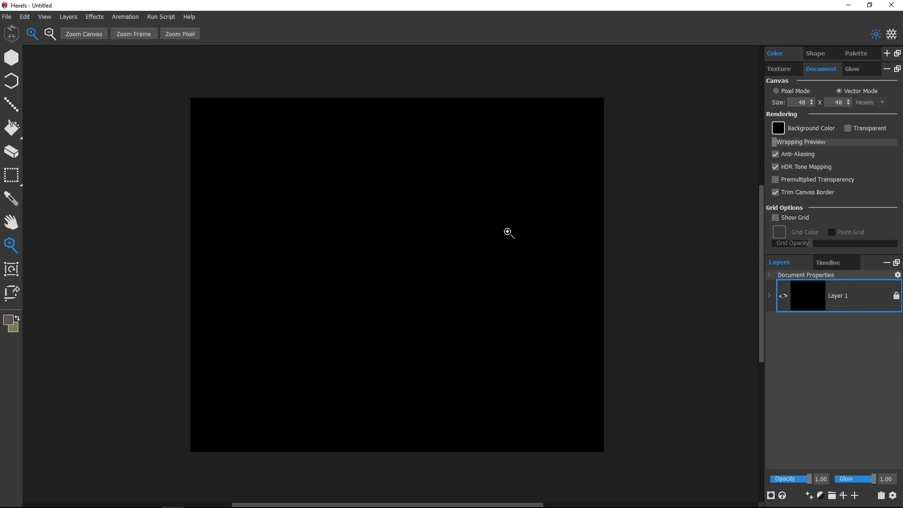
key(g)
key(g)
key(g)
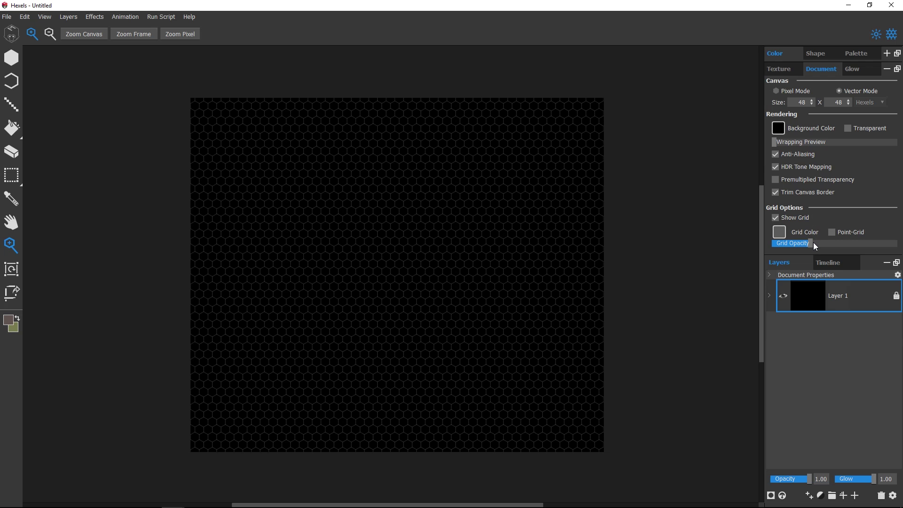
- Raise the grid opacity to about three quarters and set the grid color to teal 29848a
click(869, 241)
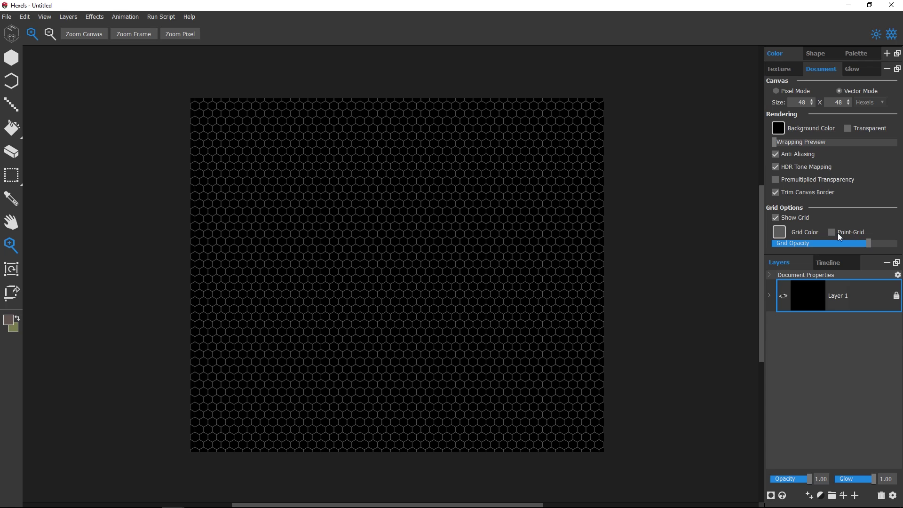
click(780, 232)
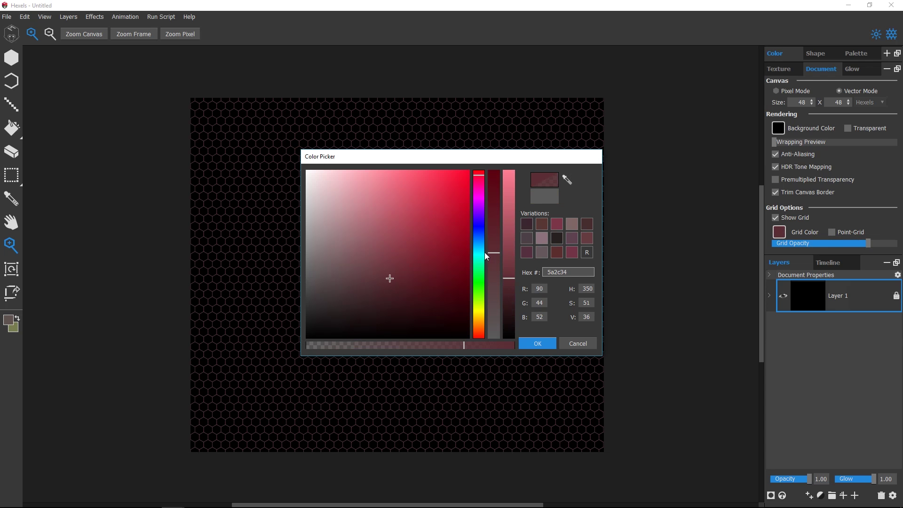
click(479, 252)
click(419, 247)
click(421, 247)
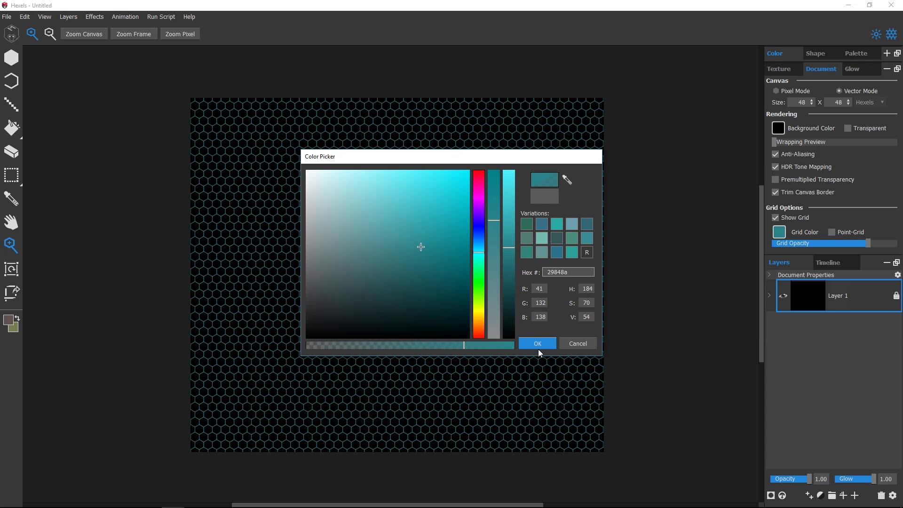
click(529, 345)
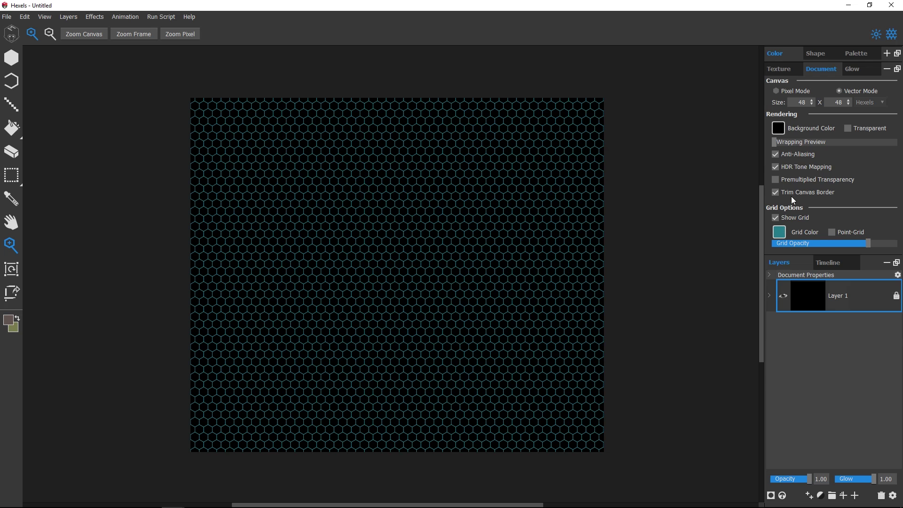
- Try the Point-Grid display and return to the line grid
click(833, 233)
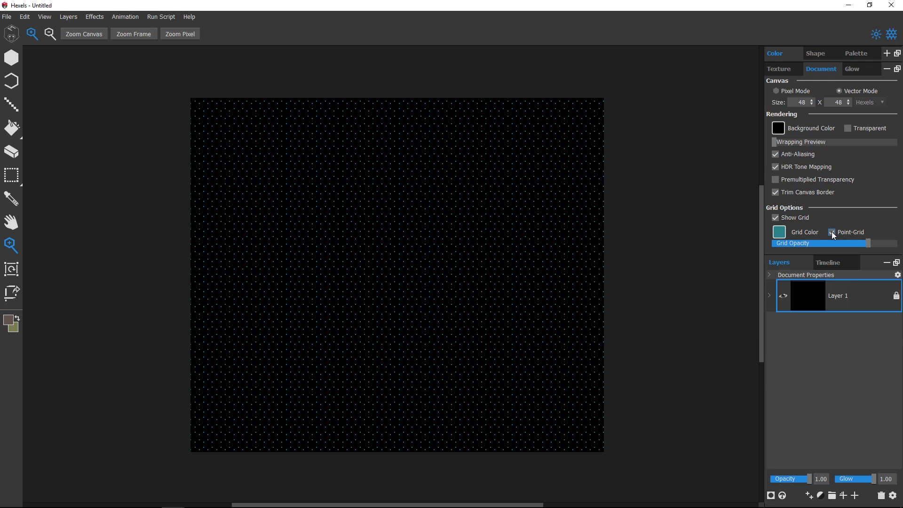
click(831, 231)
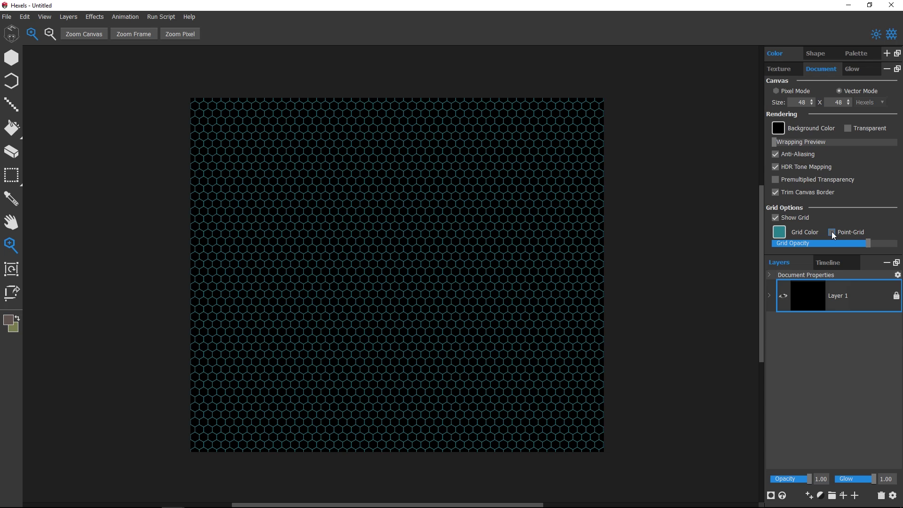
- Set the canvas background color to the pale beige d9d7c2
click(781, 131)
click(478, 285)
click(372, 245)
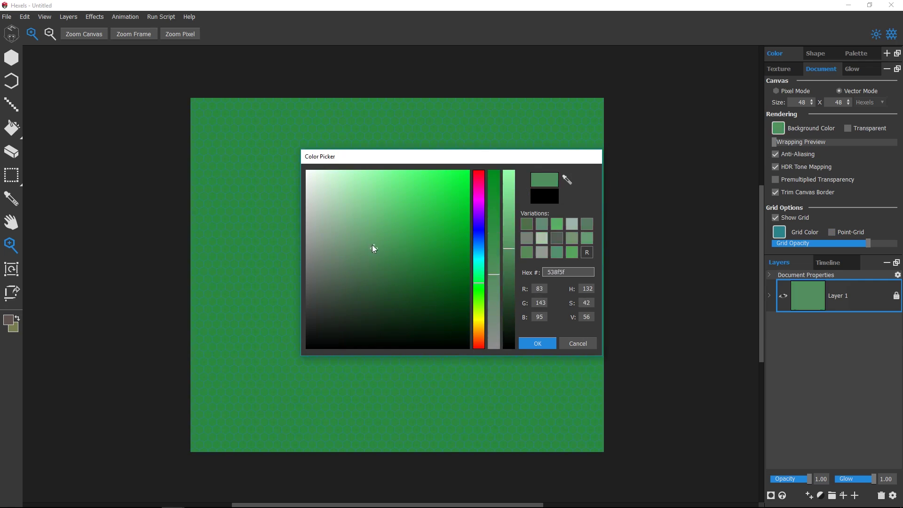
click(323, 196)
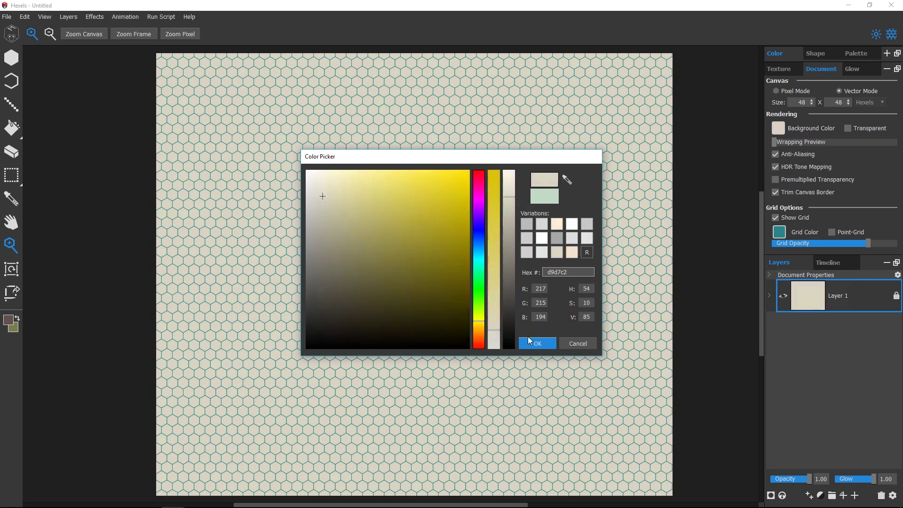
click(537, 343)
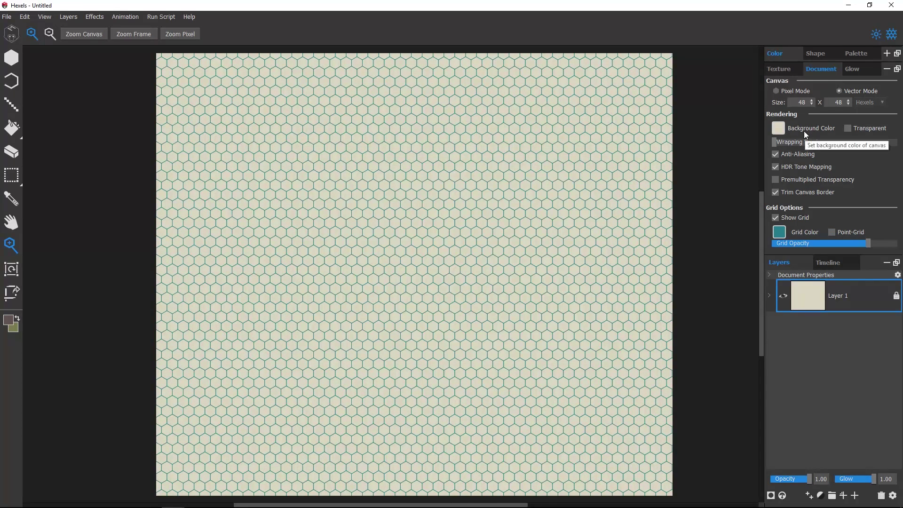
- Resize the canvas to 40 x 40 hexels, trying heights of 20 and 30 before settling on 40
double_click(802, 102)
double_click(840, 100)
text(20)
key(Return)
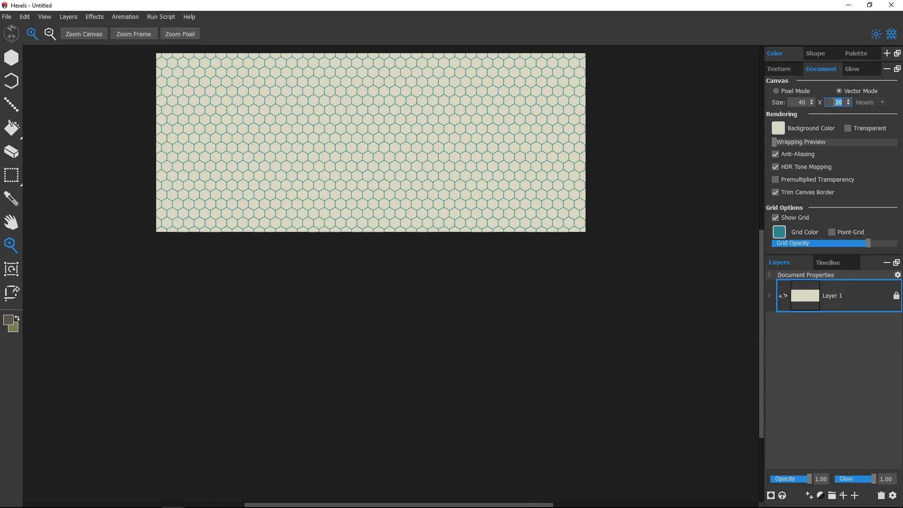
text(30)
key(Return)
drag(370, 189, 396, 257)
drag(838, 102, 851, 98)
text(40)
key(Return)
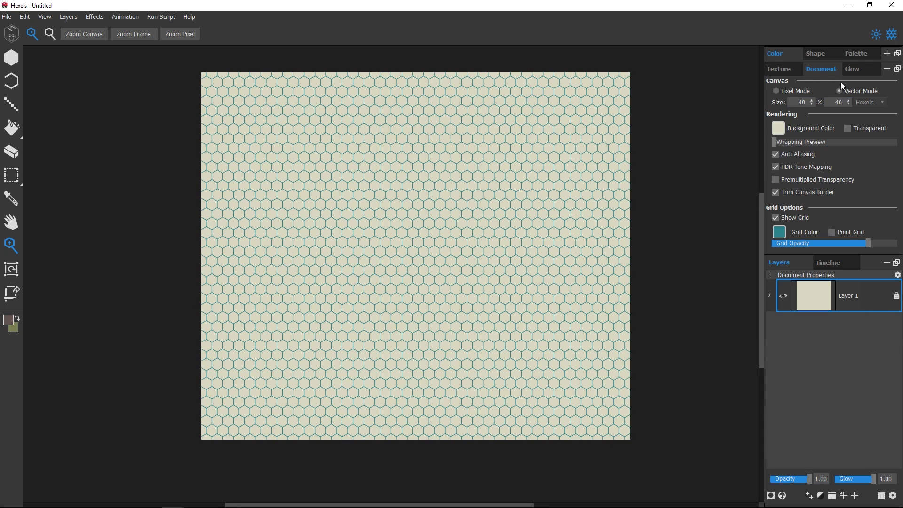
- Switch the canvas to Pixel Mode and back to Vector Mode
click(789, 93)
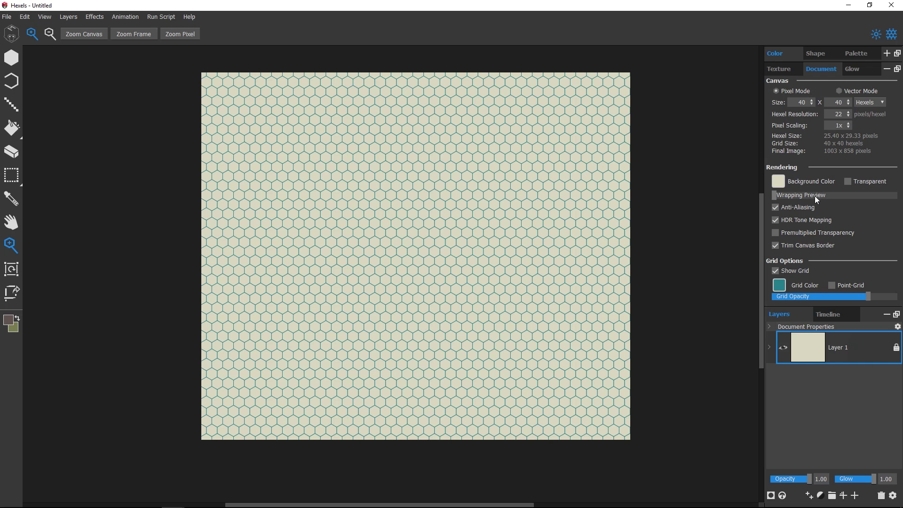
click(840, 92)
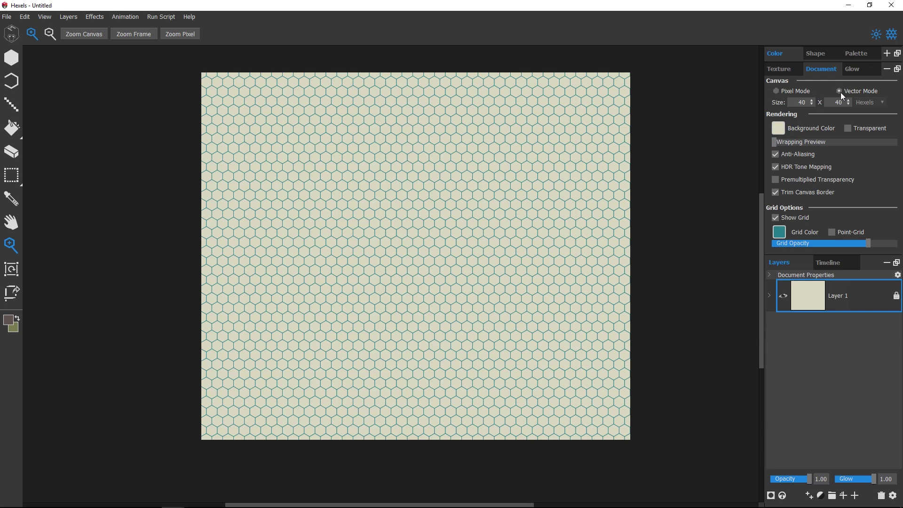
- Paint a hexagonal ring of glowing orange hexels around the middle of the canvas with the brush
click(12, 63)
mouse_move(348, 233)
mouse_down()
mouse_move(365, 202)
mouse_move(403, 194)
mouse_move(473, 242)
mouse_up()
click(341, 248)
mouse_move(340, 248)
mouse_down()
mouse_move(366, 297)
mouse_move(456, 302)
mouse_move(476, 254)
mouse_up()
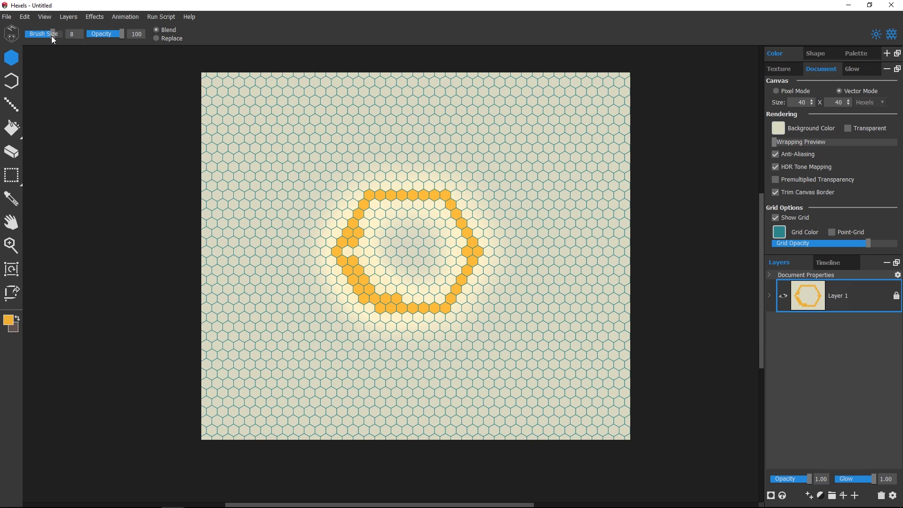
- Reduce the brush size to 3, enlarge it again, and paint hexels inside the orange ring
drag(51, 35, 39, 36)
key([)
click(410, 250)
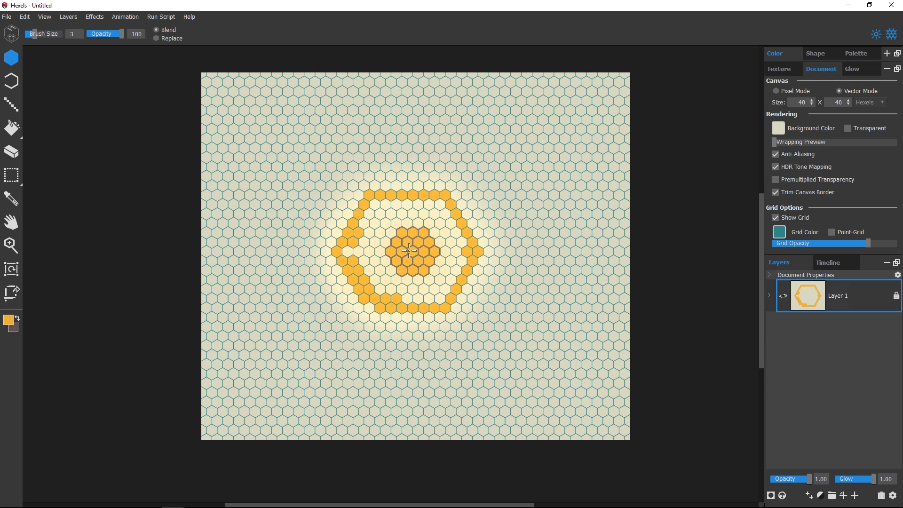
key(bracketright)
key(bracketright)
mouse_move(409, 251)
mouse_down()
mouse_move(395, 254)
mouse_move(426, 235)
mouse_move(376, 268)
mouse_move(455, 265)
mouse_up()
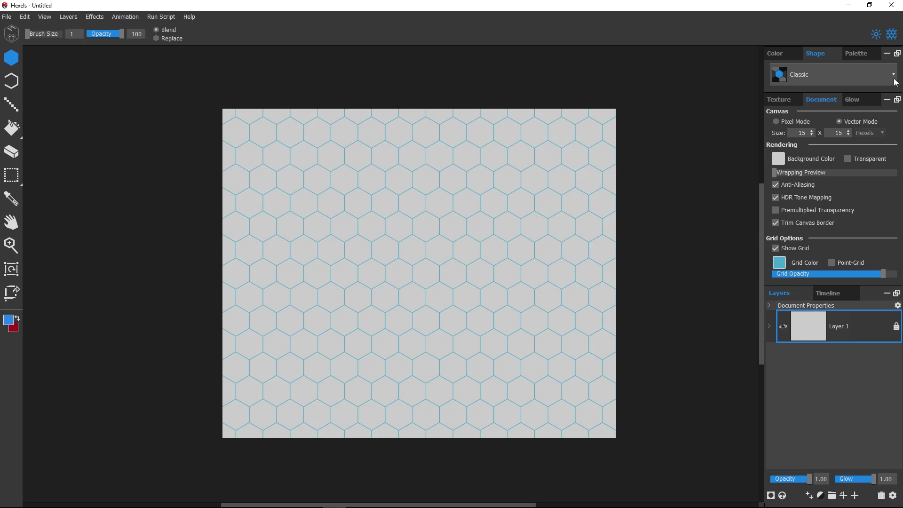
- Change the grid shape from Classic to Trixel and set the canvas size to 10 x 10
click(894, 77)
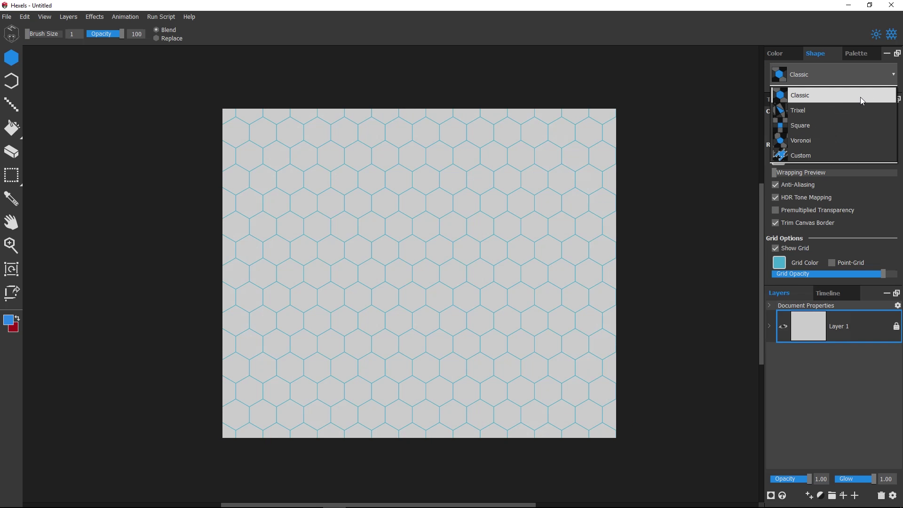
click(834, 110)
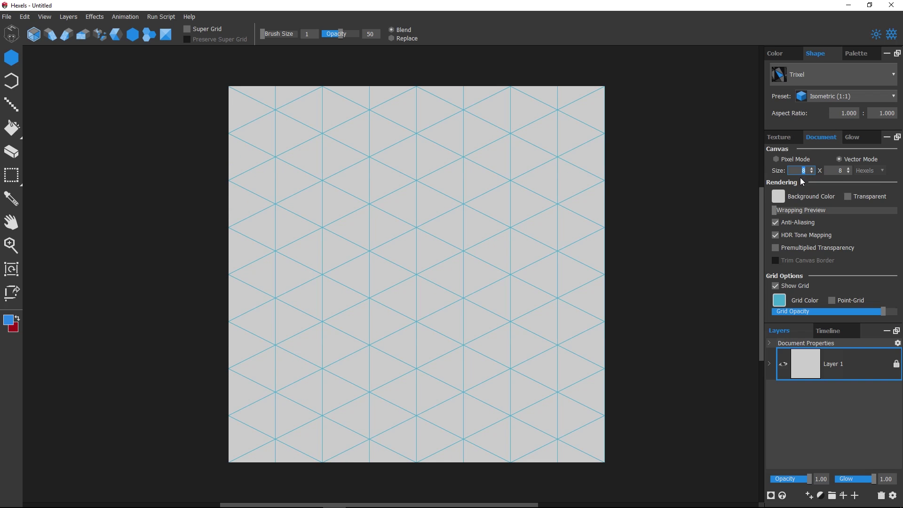
text(0)
key(Tab)
text(10)
key(Return)
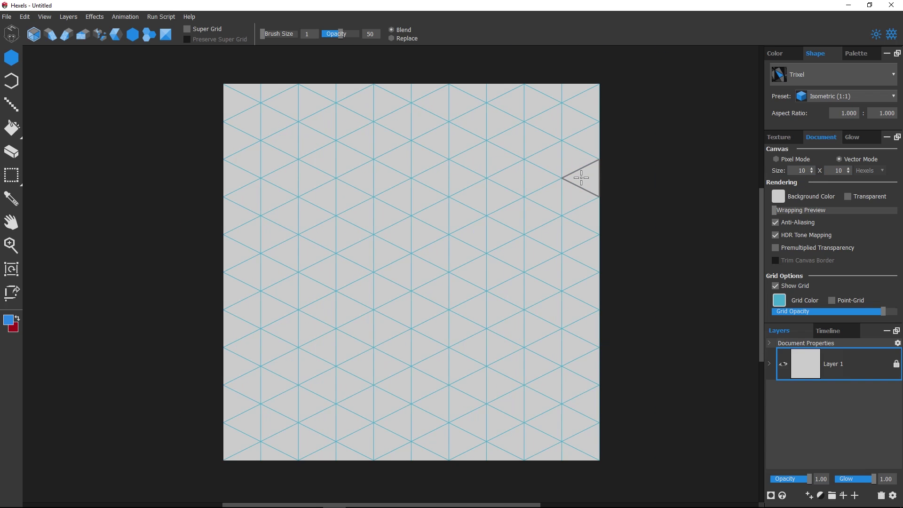
- Cycle through the available trixel shape sets to compare the grid pattern each one gives
click(50, 34)
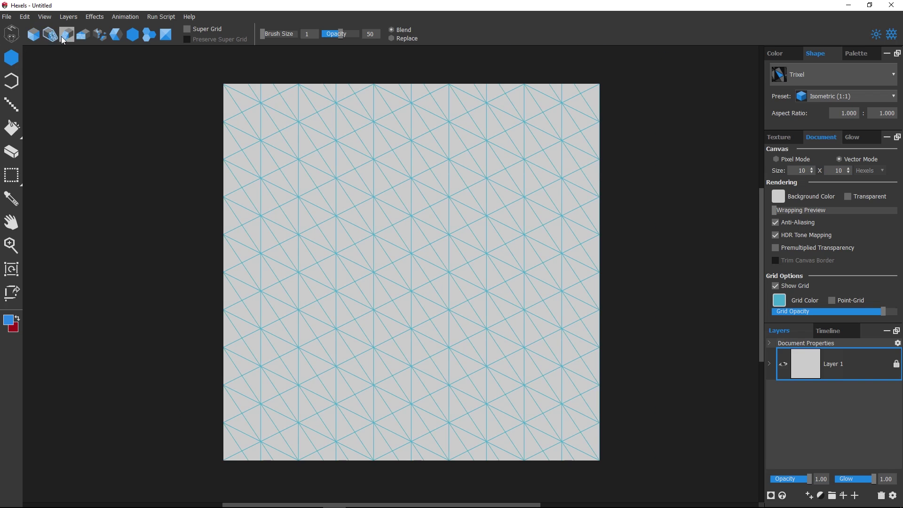
click(66, 34)
click(85, 36)
click(100, 34)
click(133, 34)
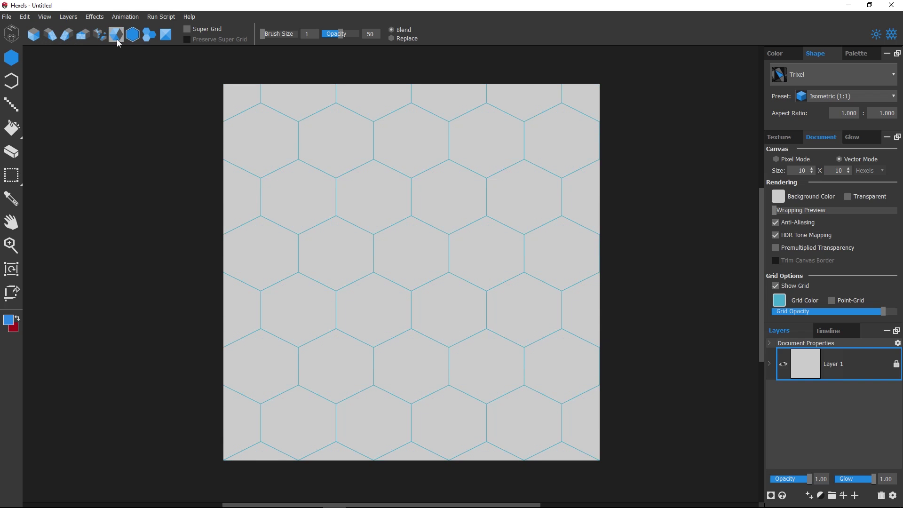
click(165, 34)
key(alt+1)
key(alt+2)
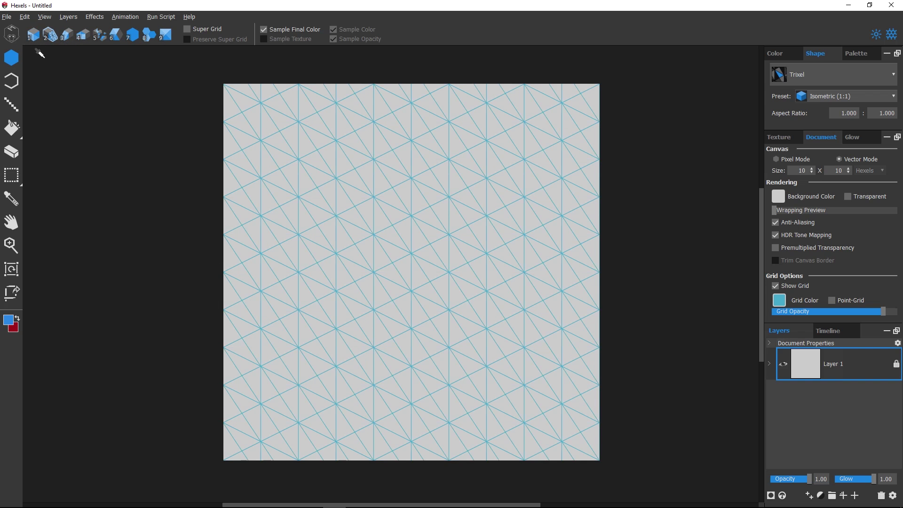
key(alt+4)
key(alt+5)
key(alt+6)
key(alt+8)
key(alt+9)
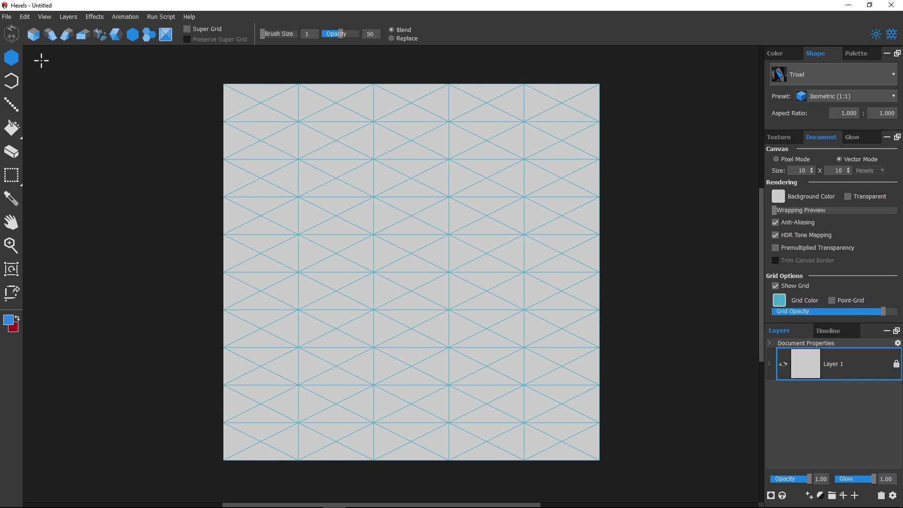
- Paint an isometric cube with the first trixel shape, using a blue top, an orange left face and a mauve right face
key(alt+1)
drag(404, 228, 414, 230)
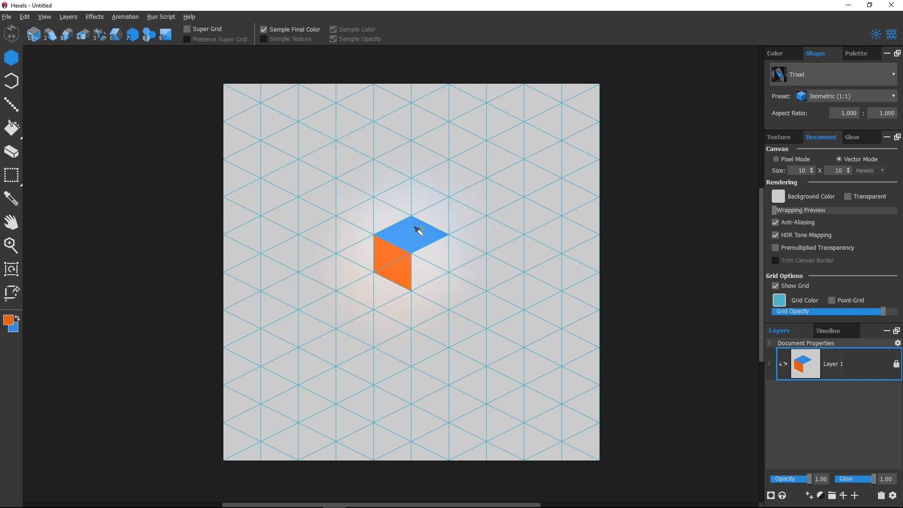
drag(424, 259, 440, 266)
- Extend the cube with the second trixel shape, painting a mauve slope on its right face and a matching orange side
key(alt+2)
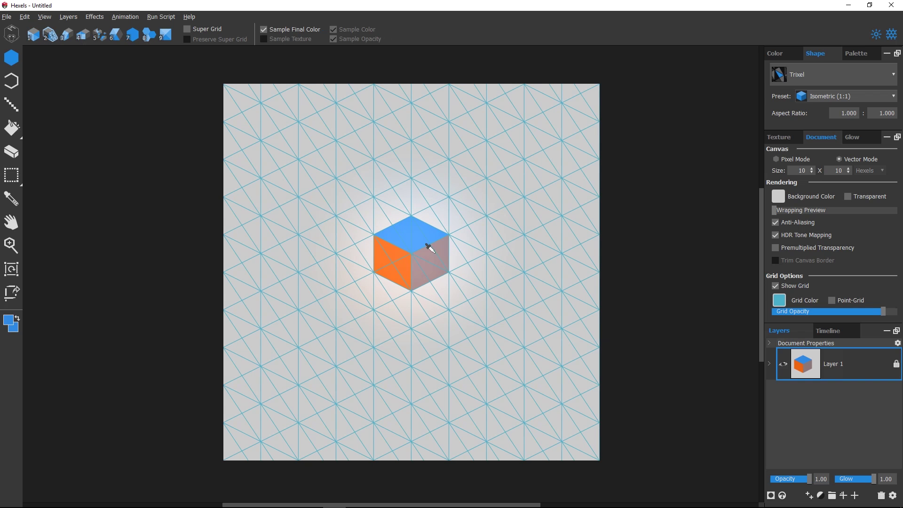
mouse_move(440, 291)
mouse_down()
mouse_move(449, 256)
mouse_move(433, 297)
mouse_up()
alt+click(394, 261)
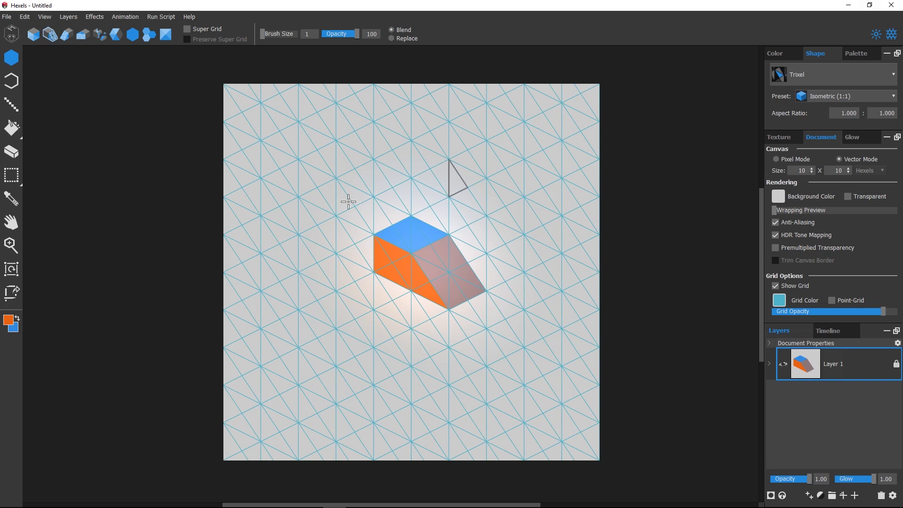
drag(365, 251, 347, 253)
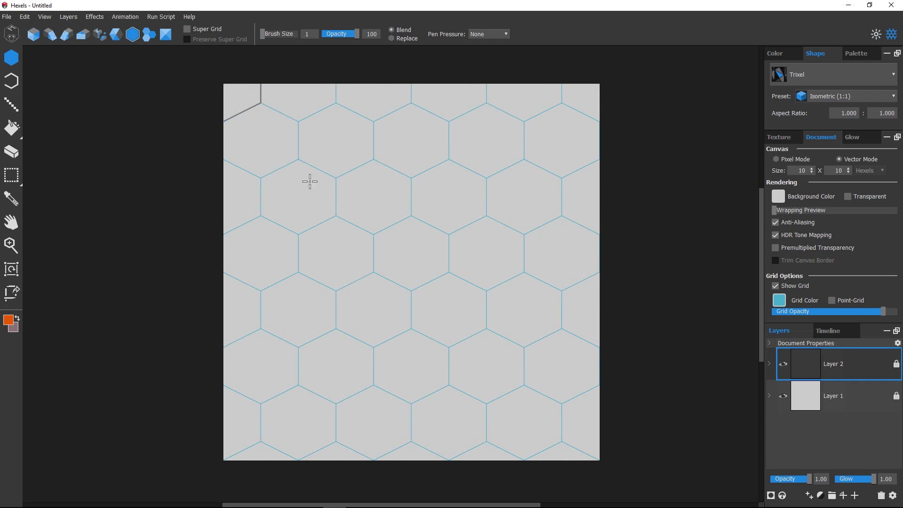
- Paint six orange hexagons on Layer 2 as a ring of petals around an empty central hexagon
click(372, 196)
click(447, 196)
click(486, 253)
click(447, 310)
click(373, 310)
click(336, 253)
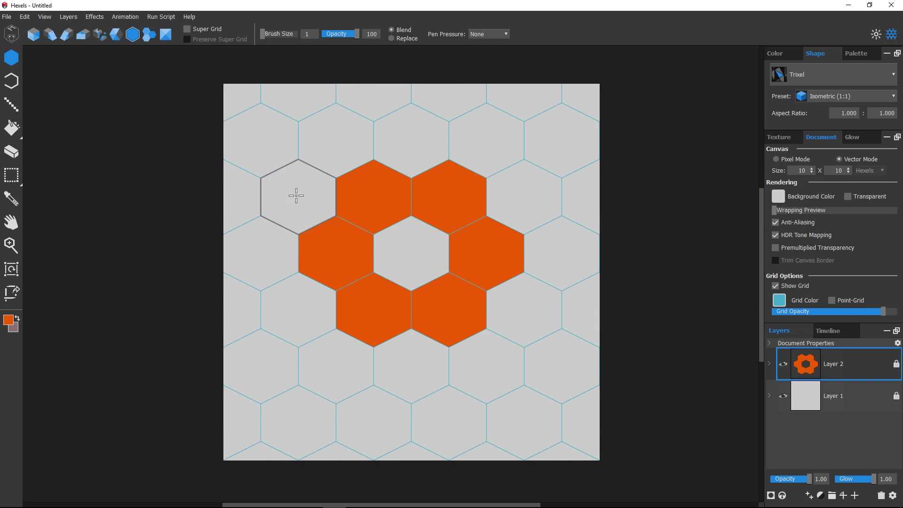
- Paint a green stem of three diamonds below the petals and fill the flower's central hexagon with yellow
key(alt+5)
drag(407, 339, 407, 433)
mouse_move(405, 243)
mouse_down()
mouse_move(407, 225)
mouse_move(430, 254)
mouse_move(388, 252)
mouse_move(440, 250)
mouse_up()
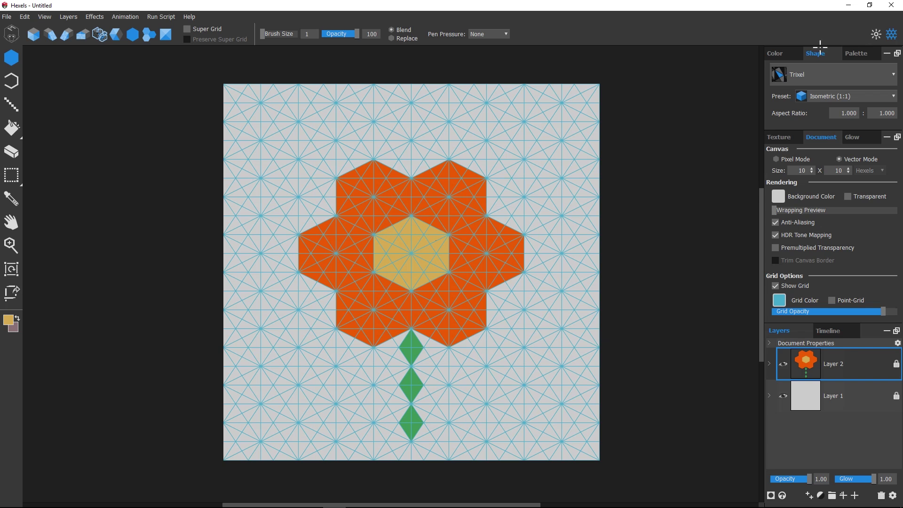
- Paint a lighter orange six-pointed star around the yellow center and add arrowhead tips in the same sampled color
mouse_move(379, 209)
mouse_down()
mouse_move(397, 198)
mouse_move(381, 196)
mouse_move(392, 206)
mouse_move(360, 238)
mouse_move(366, 231)
mouse_move(377, 279)
mouse_move(424, 286)
mouse_move(458, 224)
mouse_move(464, 238)
mouse_move(443, 195)
mouse_move(430, 199)
mouse_move(437, 204)
mouse_move(450, 189)
mouse_up()
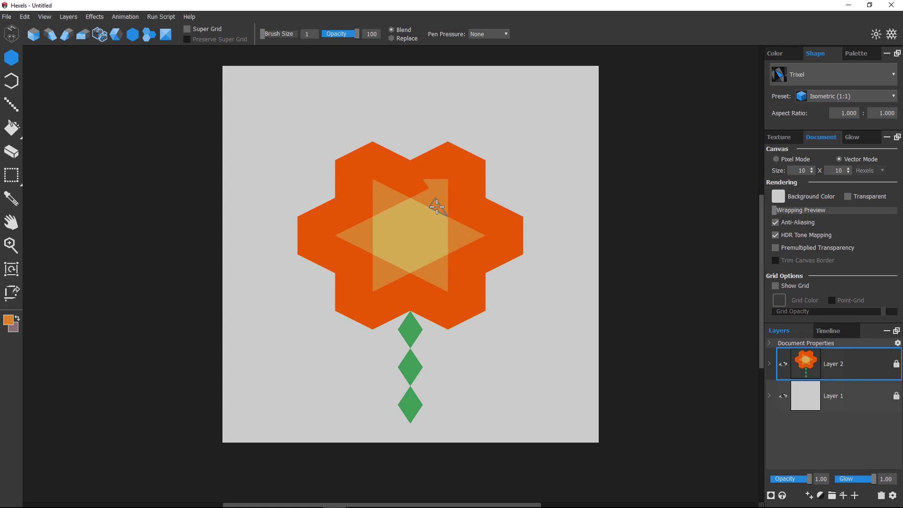
alt+click(445, 186)
mouse_move(366, 189)
mouse_down()
mouse_move(383, 179)
mouse_move(375, 240)
mouse_move(343, 242)
mouse_move(345, 228)
mouse_move(404, 276)
mouse_move(373, 281)
mouse_move(431, 289)
mouse_move(493, 262)
mouse_move(476, 225)
mouse_up()
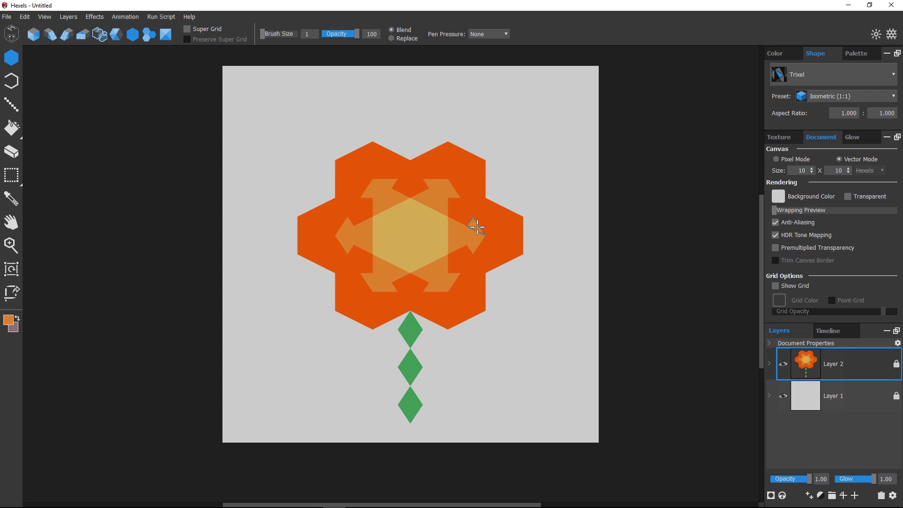
- Sample the light orange from the flower and paint more of it over the petals around the yellow center
alt+click(470, 249)
mouse_move(363, 211)
mouse_down()
mouse_move(351, 261)
mouse_move(405, 282)
mouse_move(463, 263)
mouse_move(452, 264)
mouse_move(458, 215)
mouse_move(417, 187)
mouse_up()
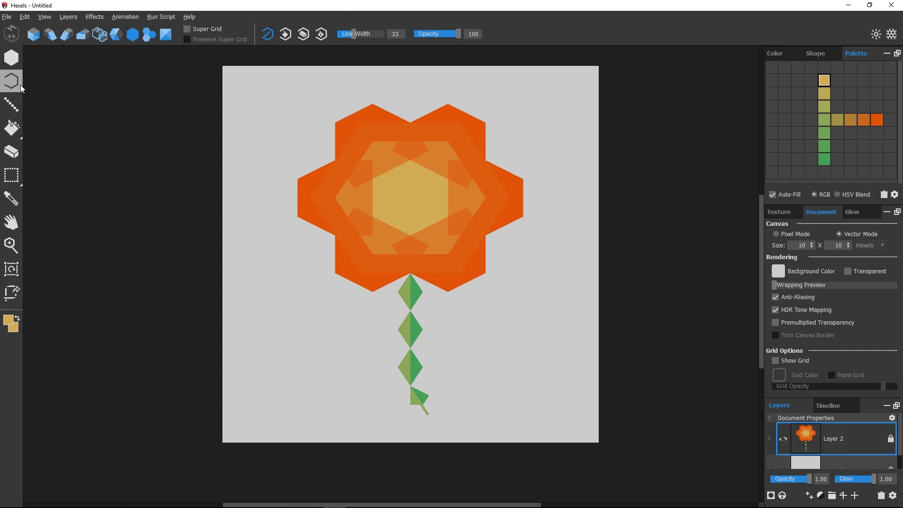
- Outline the flower's six petals in yellow at line width 33 with the first trixel shape, using the grid as a guide
click(889, 35)
click(36, 38)
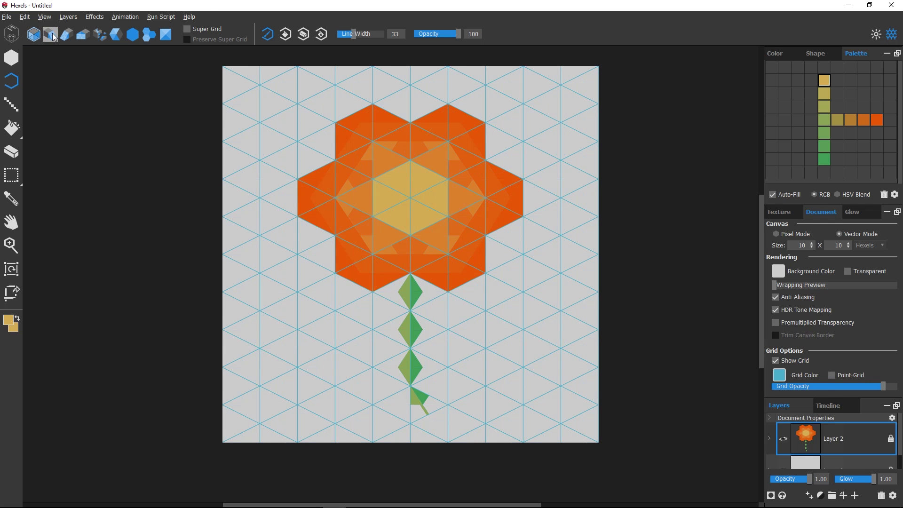
click(47, 35)
click(34, 35)
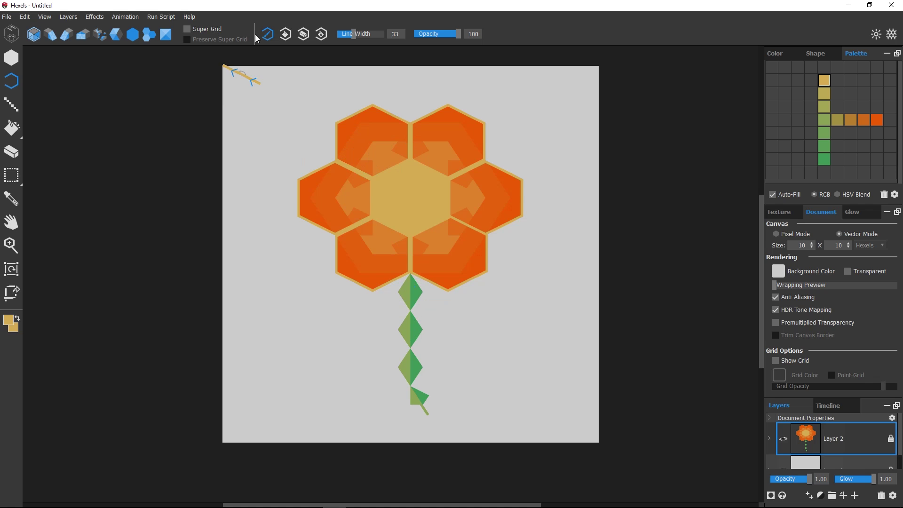
- Raise the line width to 92 and outline the inner edges of the central hexagon in sampled light orange
drag(360, 35, 377, 35)
alt+click(440, 231)
click(428, 223)
click(433, 191)
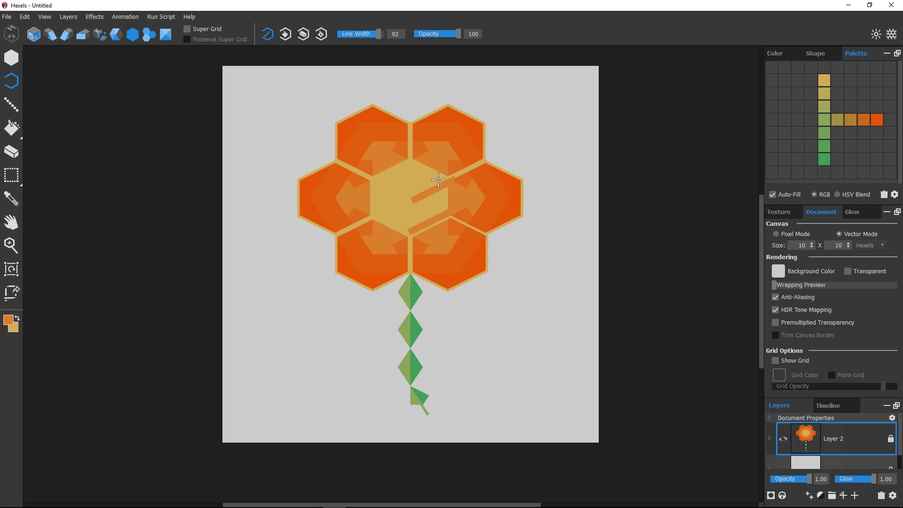
click(415, 181)
mouse_move(431, 170)
mouse_down()
mouse_move(439, 183)
mouse_move(430, 174)
mouse_move(390, 176)
mouse_move(377, 195)
mouse_up()
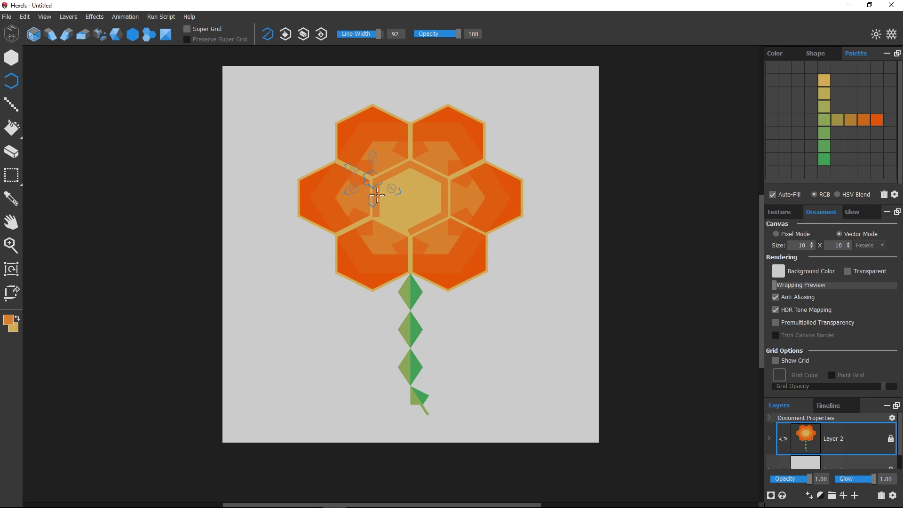
- Outline the whole central hexagon in green with the full-shape outline mode
click(286, 34)
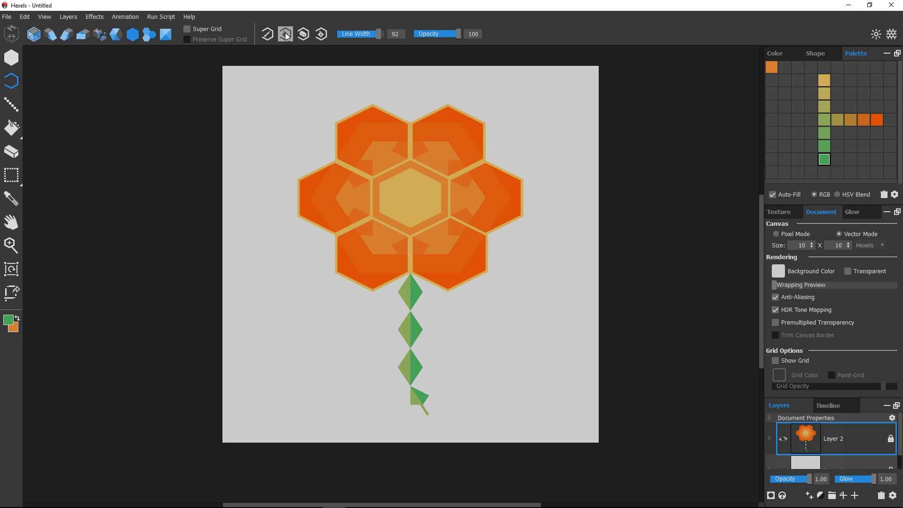
click(285, 34)
click(437, 175)
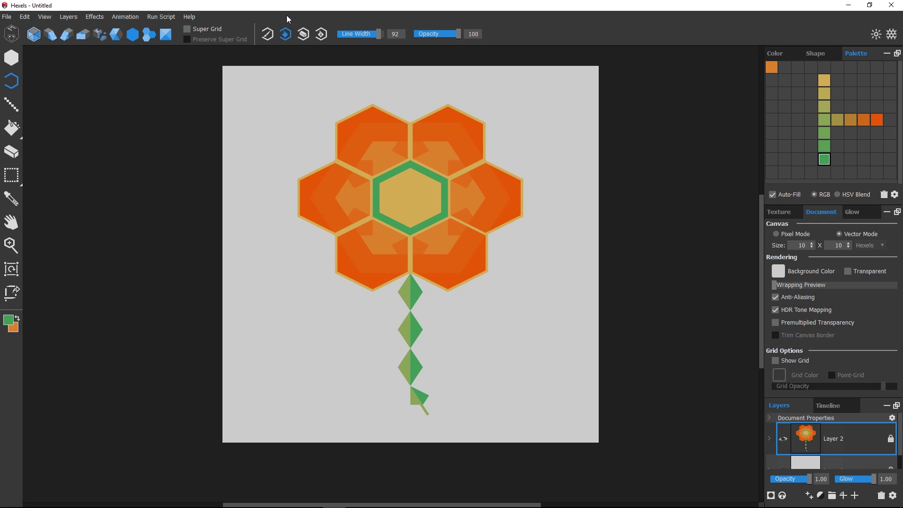
- Erase the green outline around the central hexagon edge by edge, and try the remaining outline mode on the same hexagon
click(304, 34)
click(410, 171)
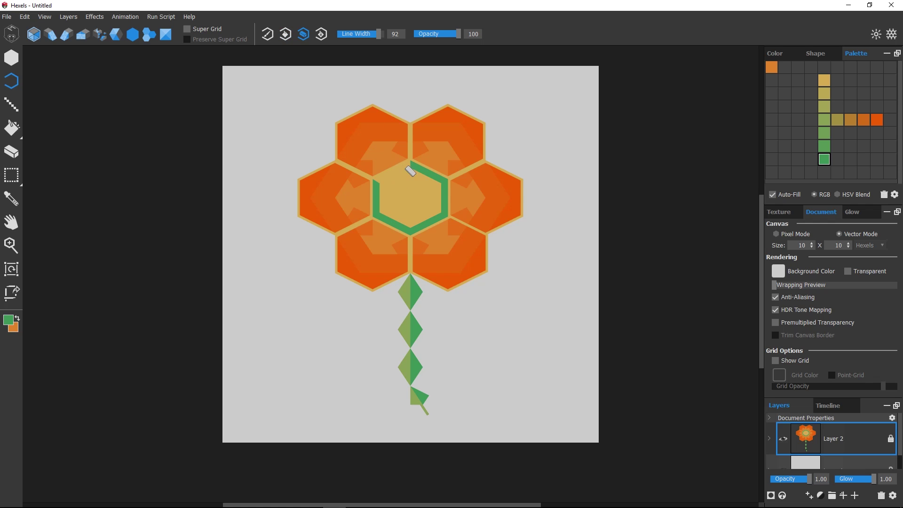
mouse_move(410, 171)
mouse_down()
mouse_move(442, 192)
mouse_move(434, 212)
mouse_move(398, 222)
mouse_move(377, 182)
mouse_up()
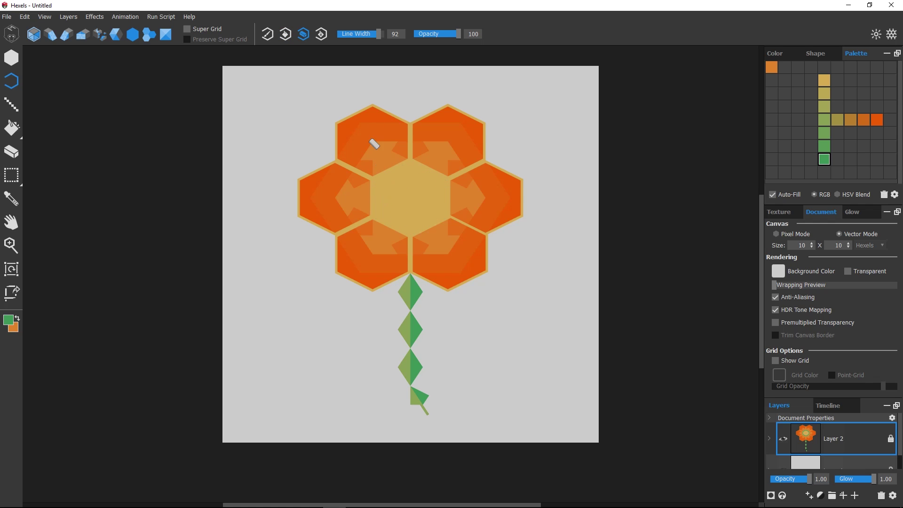
click(321, 34)
click(428, 174)
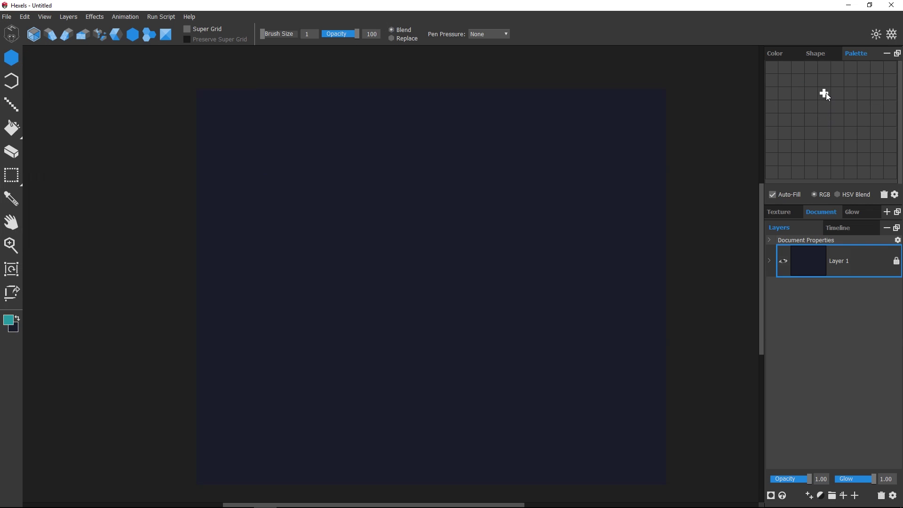
- Add teal and dark navy swatches five cells apart in the empty palette and auto-fill the shades between them
click(825, 94)
key(x)
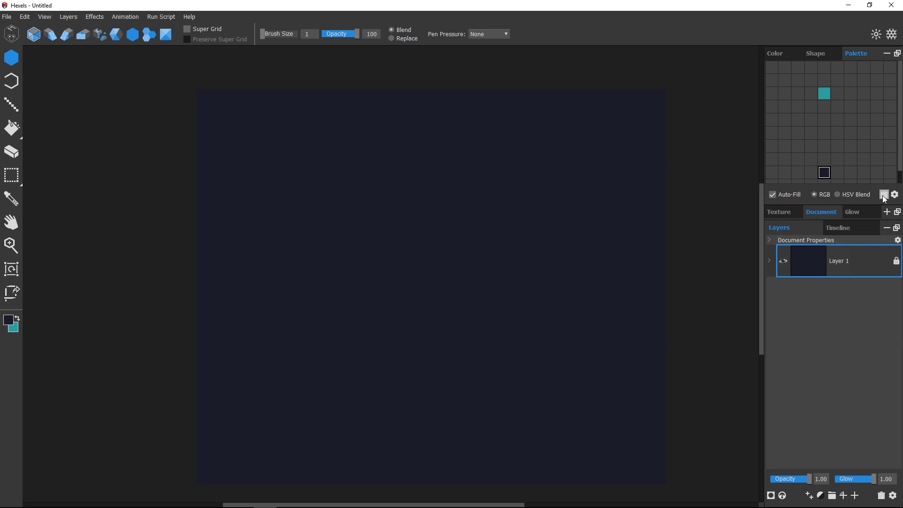
click(894, 194)
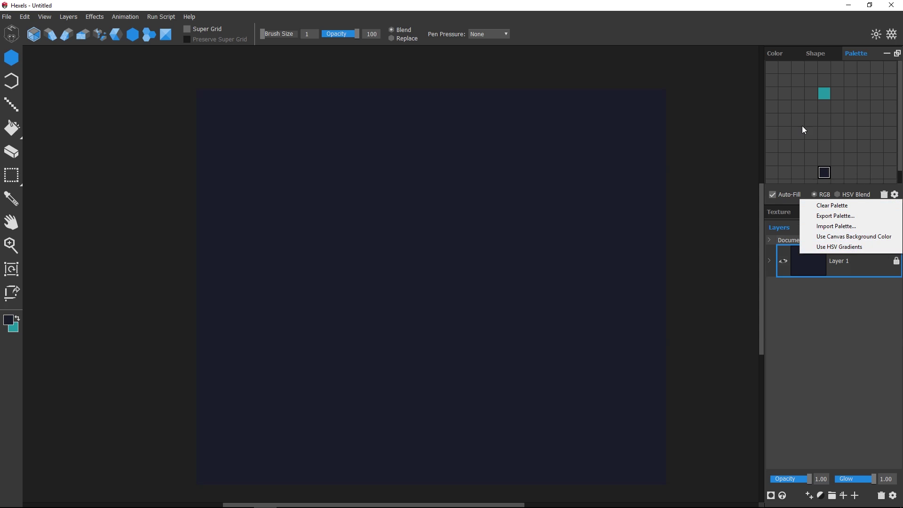
click(829, 94)
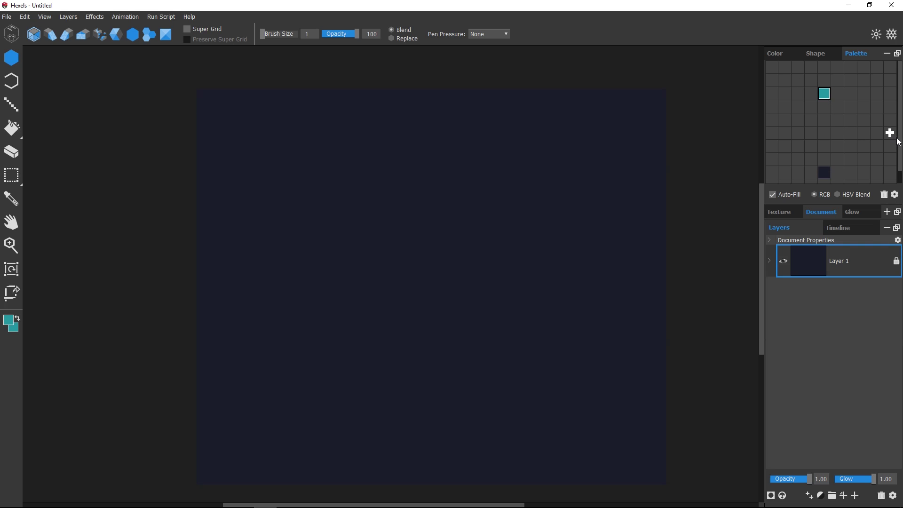
scroll(901, 155, up, 1)
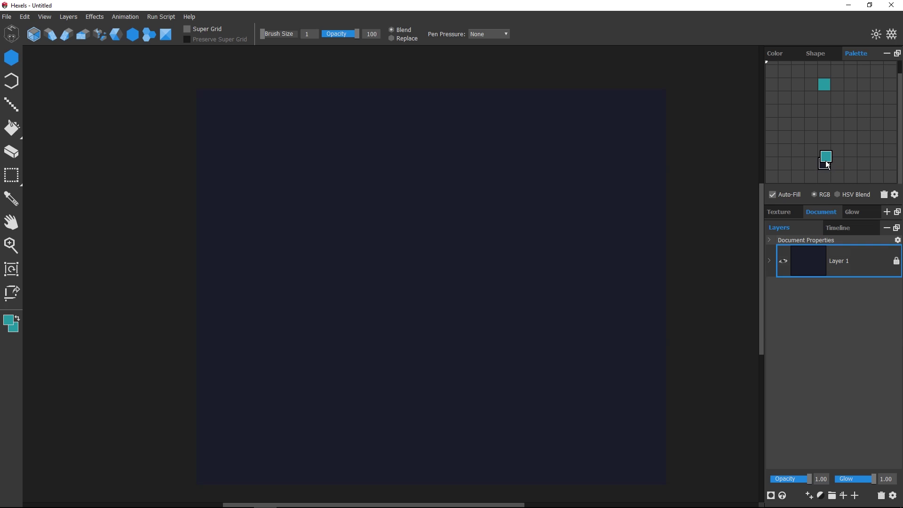
drag(826, 163, 827, 163)
click(824, 100)
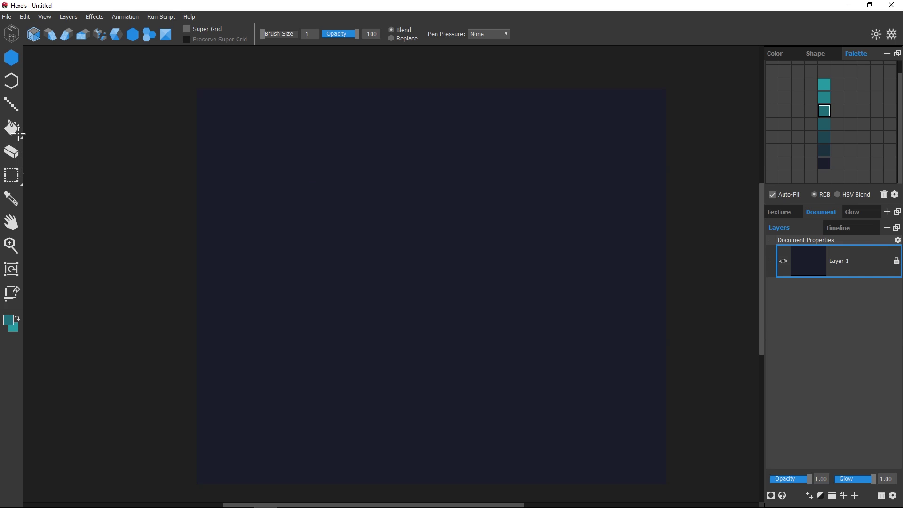
- Draw a vertical line and a diagonal descending to the right in the fourth teal shade to mark a room corner
click(19, 107)
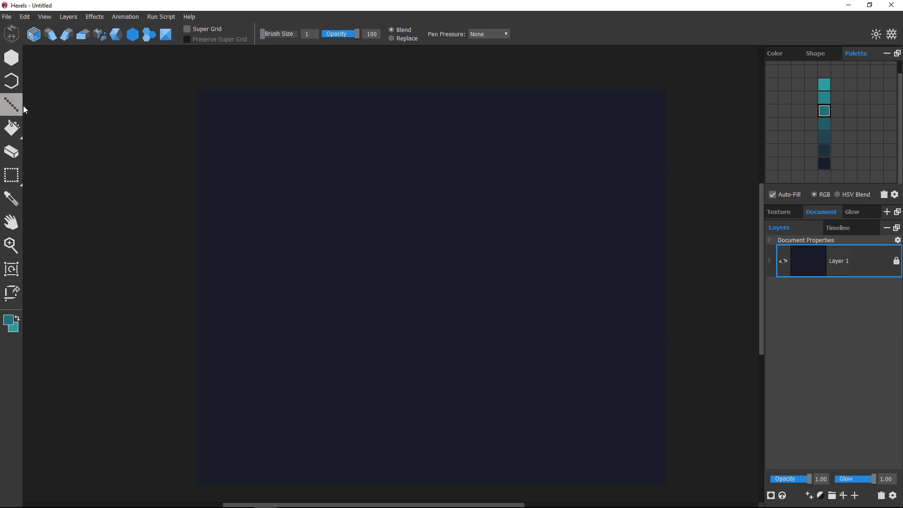
key(Down)
mouse_move(328, 88)
mouse_down()
mouse_move(329, 275)
mouse_move(711, 490)
mouse_up()
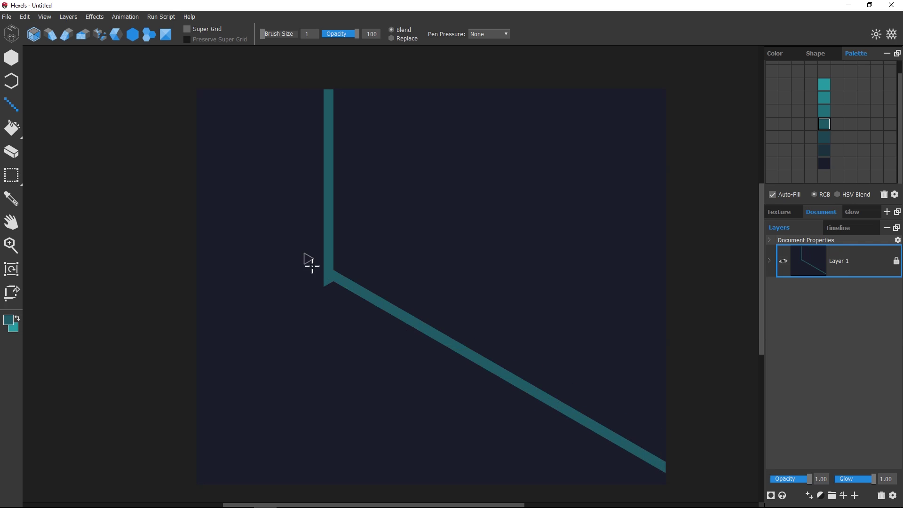
- Line the left wall's edges in the next darker teal and thicken the right wall's floor line in the previous shade
click(821, 136)
mouse_move(319, 88)
mouse_down()
mouse_move(319, 271)
mouse_move(170, 362)
mouse_up()
key(Up)
mouse_move(338, 287)
mouse_down()
mouse_move(488, 365)
mouse_move(670, 479)
mouse_move(428, 341)
mouse_up()
- Flood-fill the left wall with its sampled dark teal and the right wall with its sampled lighter teal
click(11, 128)
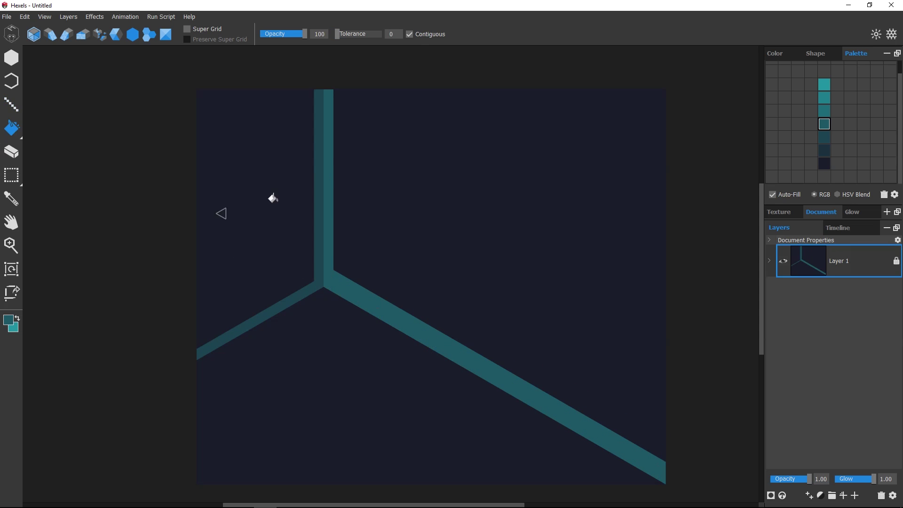
key(alt)
alt+click(313, 150)
click(303, 157)
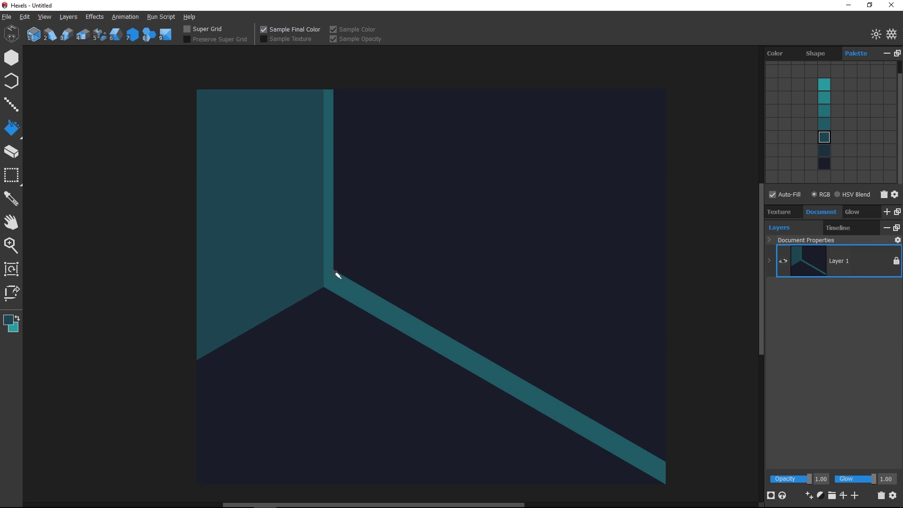
alt+click(337, 277)
click(369, 271)
key(b)
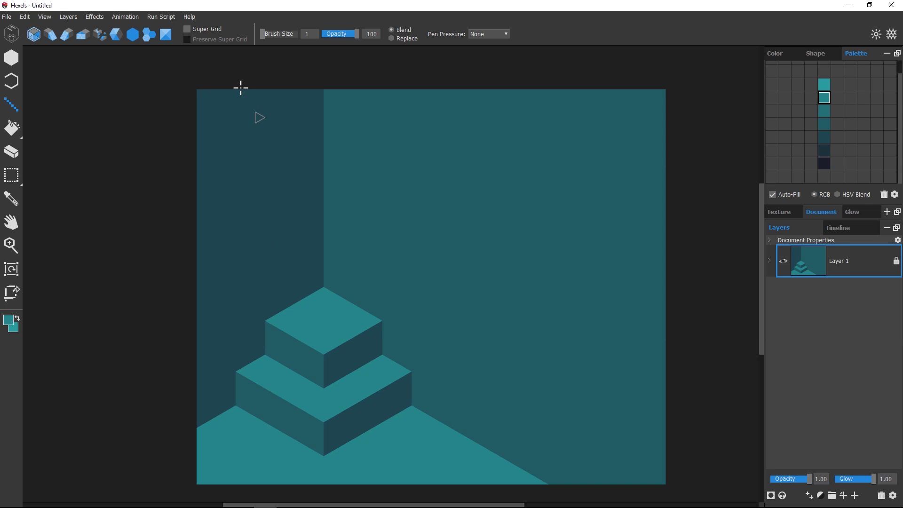
- Draw a linear dark-to-transparent gradient upward from the floor on a new Layer 2 and set the layer's opacity to 0.58
drag(17, 139, 38, 135)
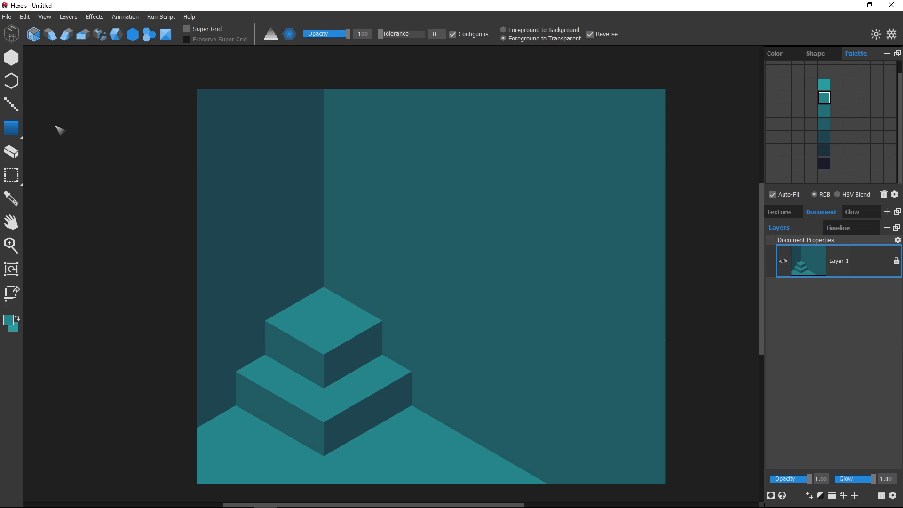
drag(389, 443, 398, 168)
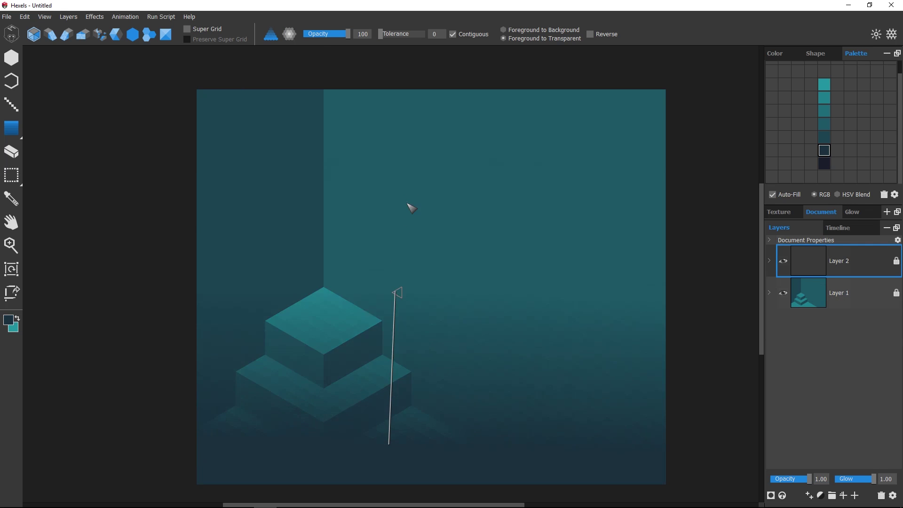
drag(787, 474, 794, 470)
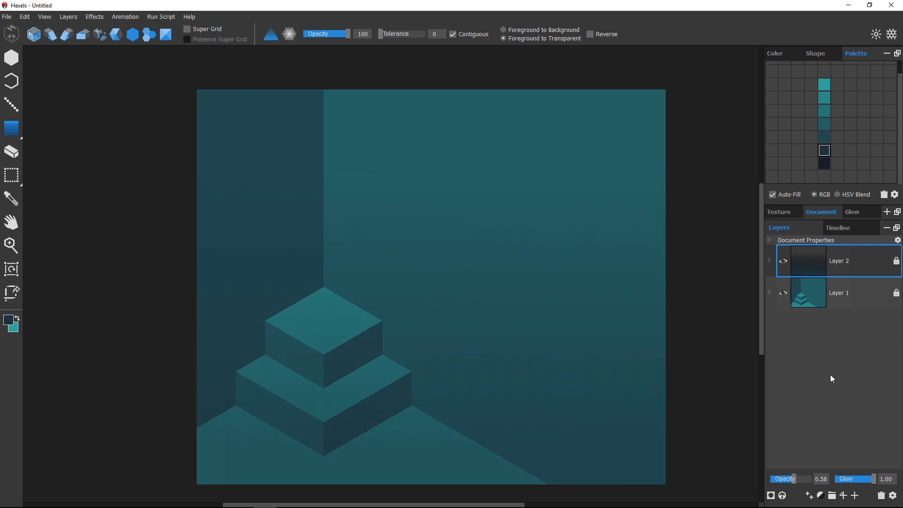
- Hide Layer 2 and draw a reversed radial gradient to transparent, centered on the stepped block, on a new Layer 3
click(782, 260)
key(ctrl+shift+n)
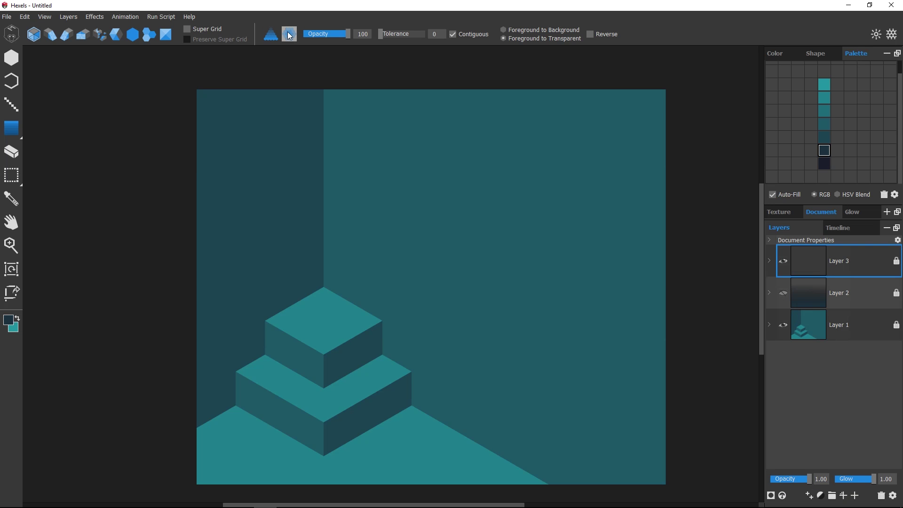
drag(320, 372, 294, 177)
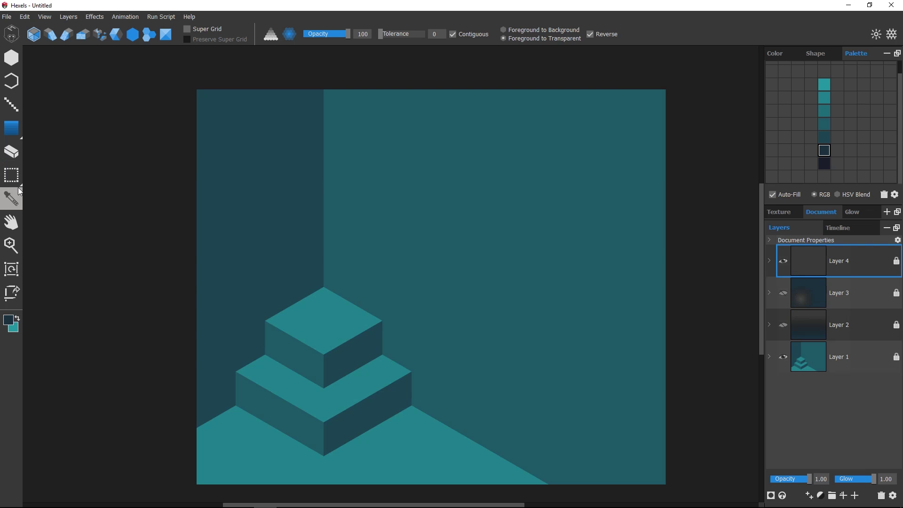
- Apply a dark noise fill with the small triangular trixel shape to the right wall on Layer 1
click(8, 134)
click(66, 134)
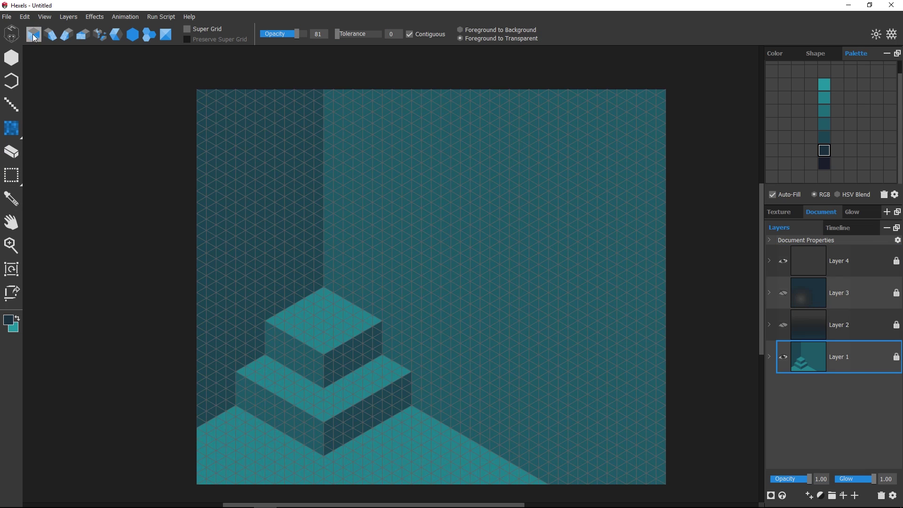
drag(486, 297, 527, 212)
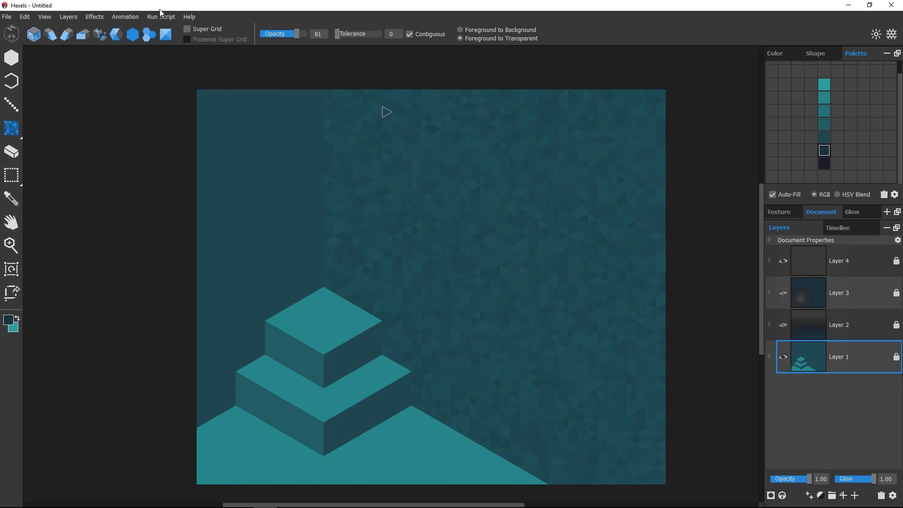
- Apply a hexagon-shaped noise fill in sampled teal to the left wall and undo the noise fills on both walls
click(131, 34)
key(alt)
alt+click(323, 327)
drag(234, 258, 303, 177)
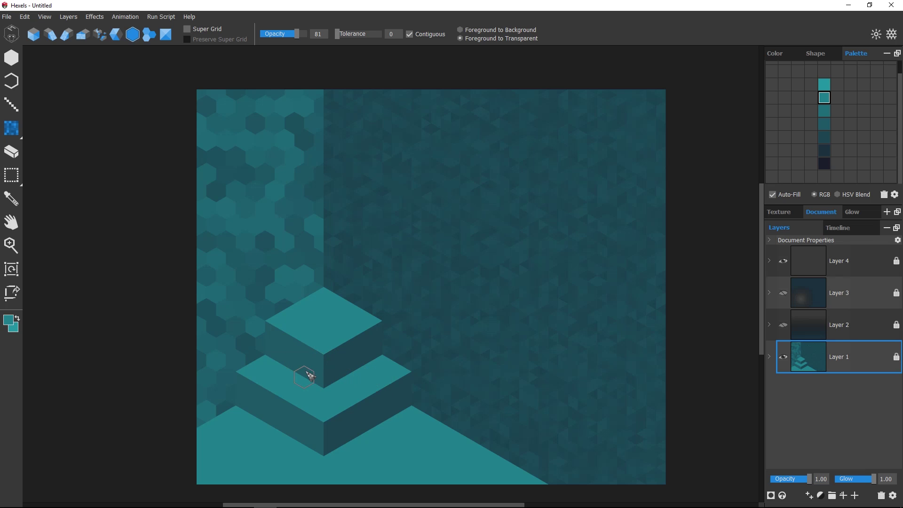
key(ctrl+z)
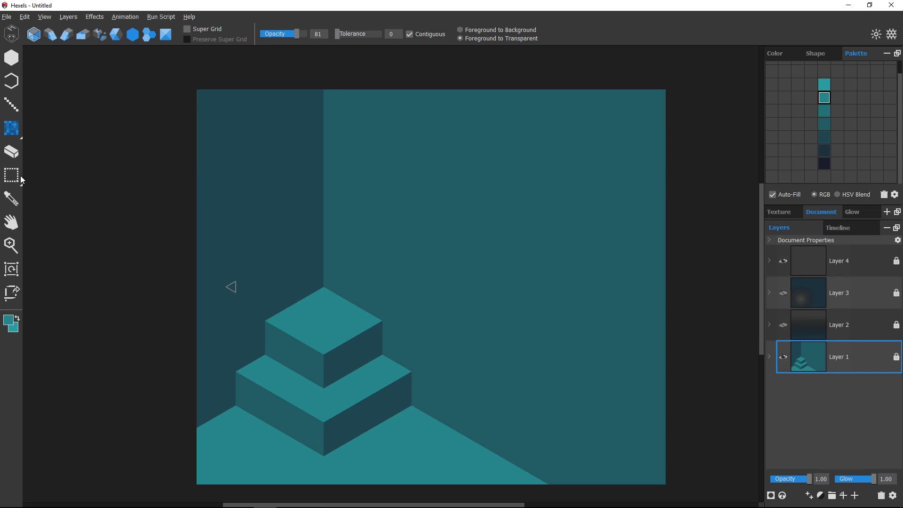
- Select the top face of the stepped block with the Magic Wand
mouse_move(16, 178)
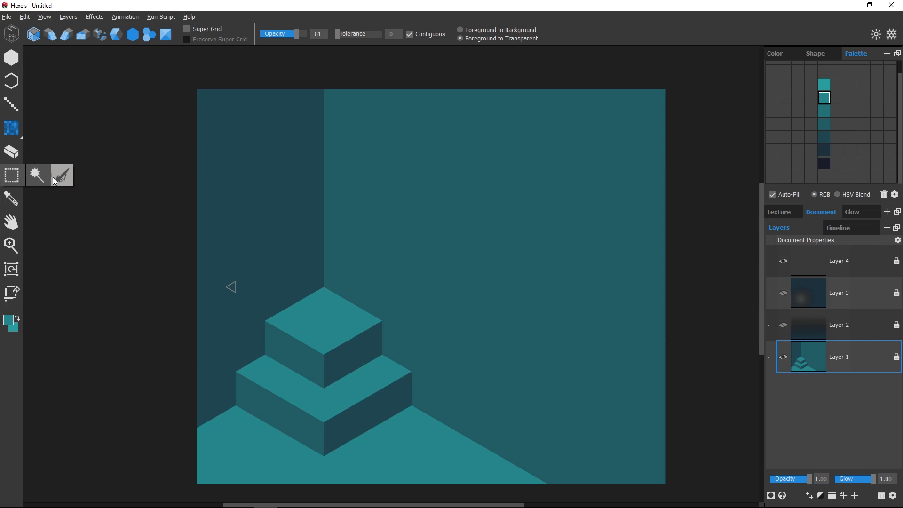
drag(56, 182, 20, 182)
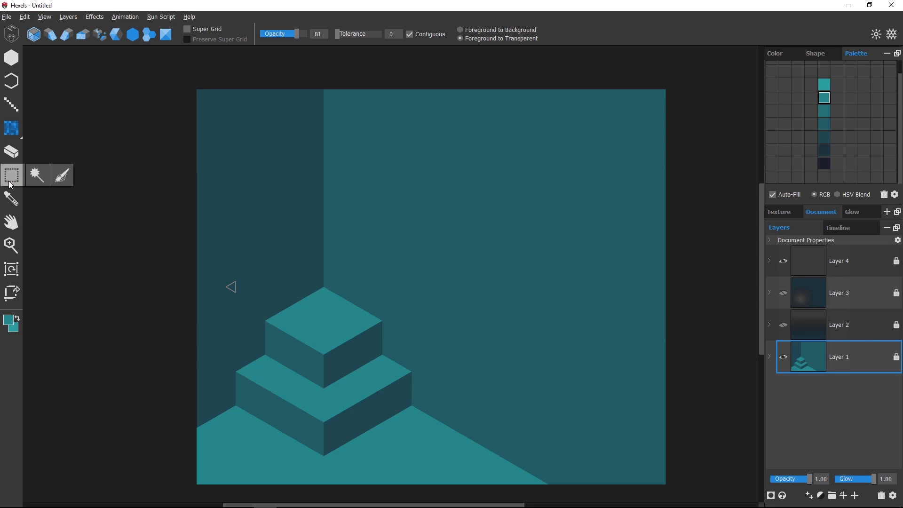
drag(7, 188, 41, 182)
click(320, 317)
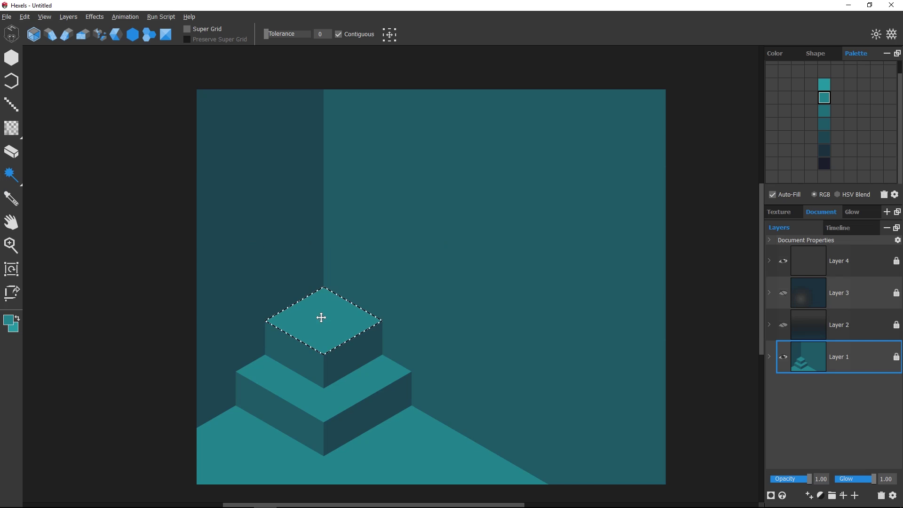
key(x)
key(b)
key(c)
click(410, 211)
key(Return)
drag(355, 314, 349, 286)
key(w)
click(341, 372)
drag(349, 353, 359, 359)
click(296, 433)
drag(296, 433, 286, 438)
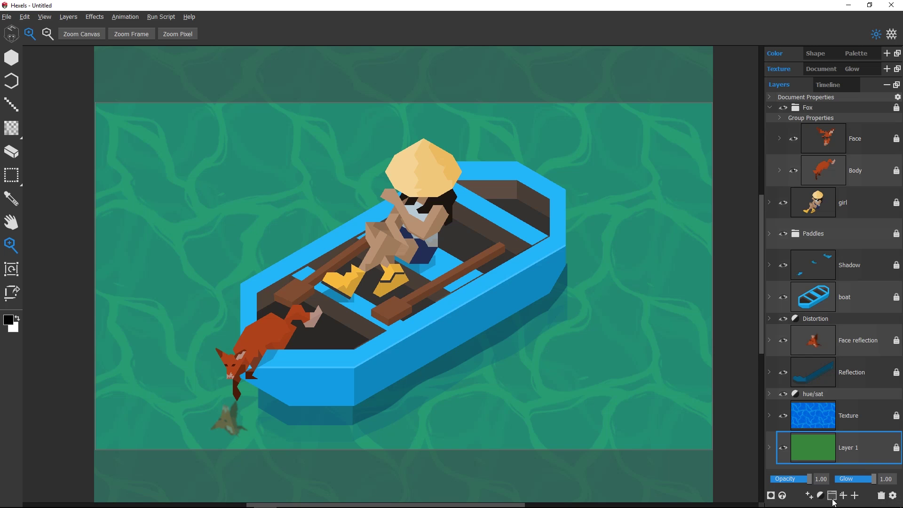
- Add a new layer above the girl layer in the boat illustration and duplicate it
click(856, 495)
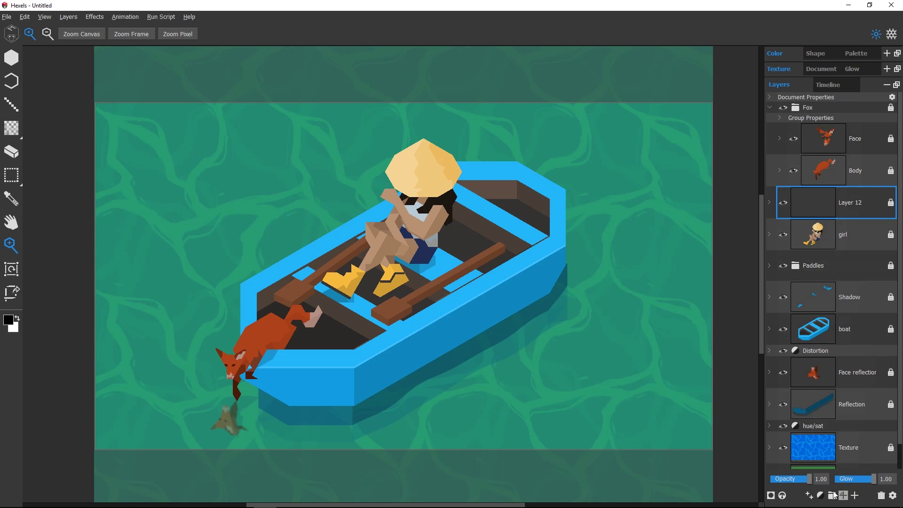
click(809, 495)
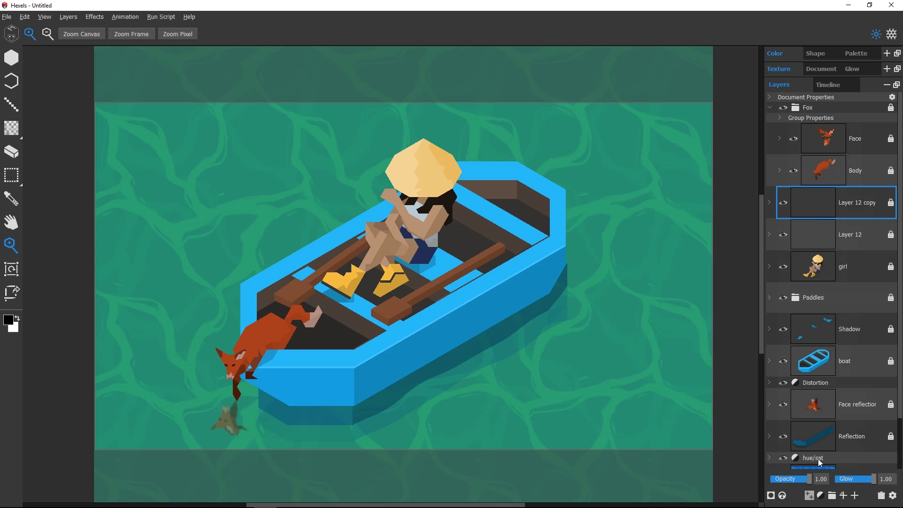
- Add a pixel layer above Layer 12 copy and paint a round dark dot on each yellow shoe with a size 20 brush
click(845, 496)
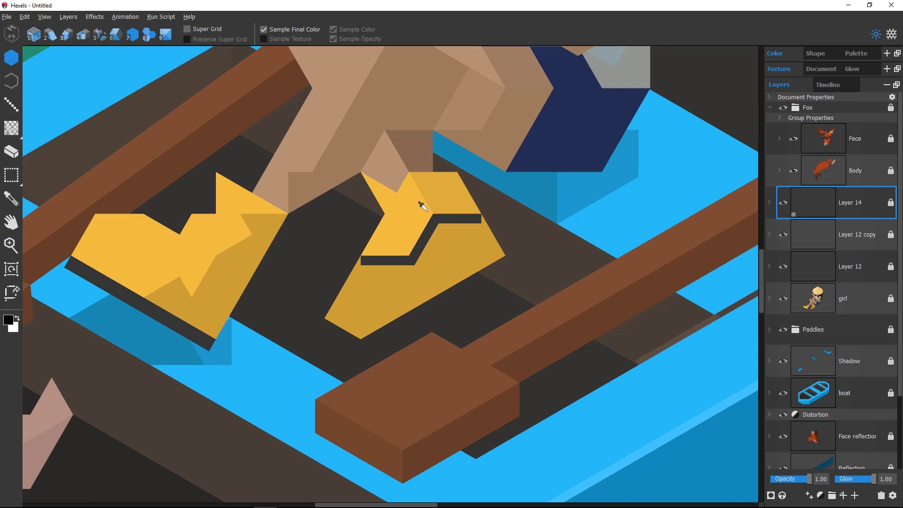
alt+click(438, 226)
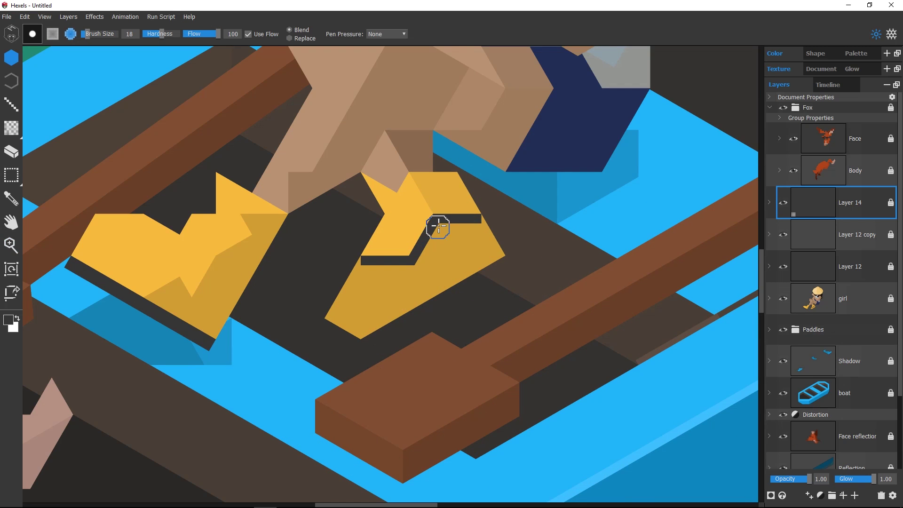
key(bracketright)
key(bracketright)
click(438, 227)
click(210, 282)
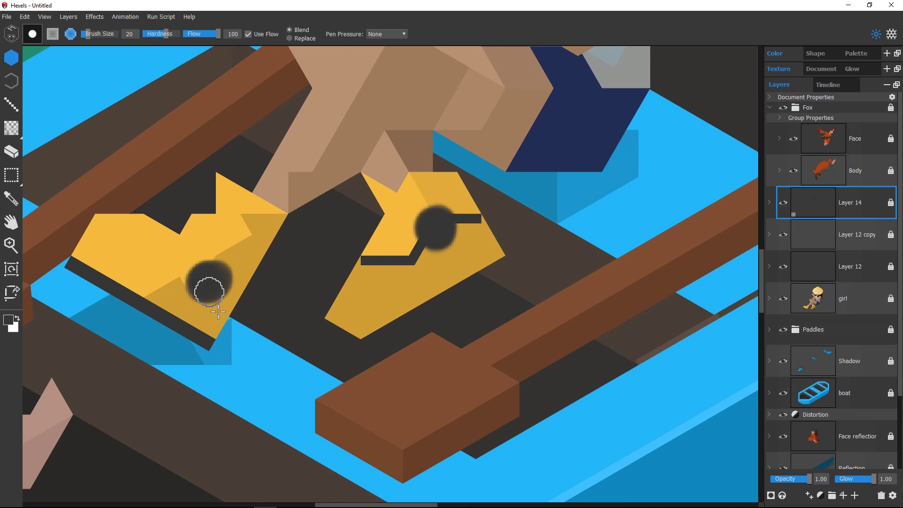
- Reduce the brush to size 5 and paint a small yellow centre inside the dark dot on each shoe
key(bracketleft)
key(bracketleft)
key(bracketleft)
key(bracketleft)
key(bracketleft)
key(bracketleft)
key(bracketleft)
key(bracketleft)
key(bracketleft)
key(bracketleft)
key(bracketleft)
alt+click(381, 282)
click(436, 228)
click(209, 282)
- Paint a thin dark strap on the front shoe from its round buckle to the upper edge of the toe
alt+click(200, 273)
mouse_move(102, 217)
mouse_down()
mouse_move(164, 257)
mouse_move(185, 293)
mouse_up()
click(99, 217)
scroll(237, 302, down, 6)
key(space)
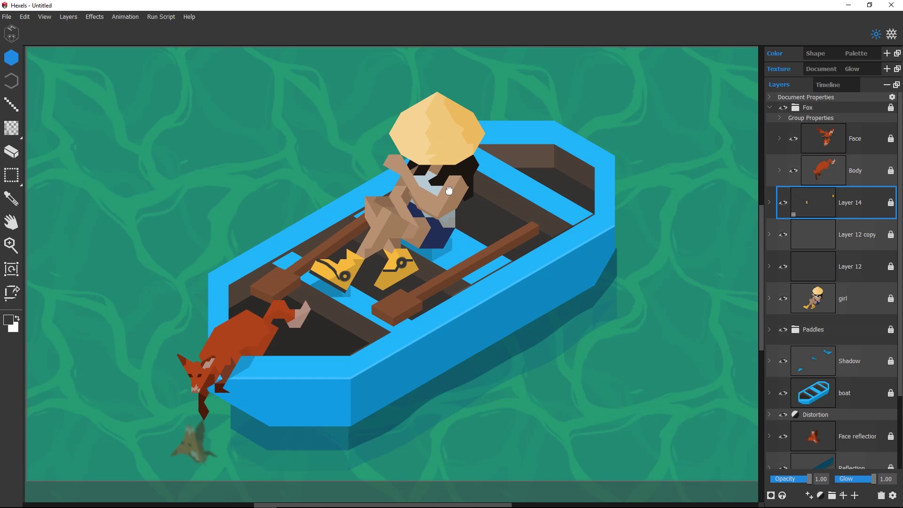
drag(449, 191, 470, 217)
key(b)
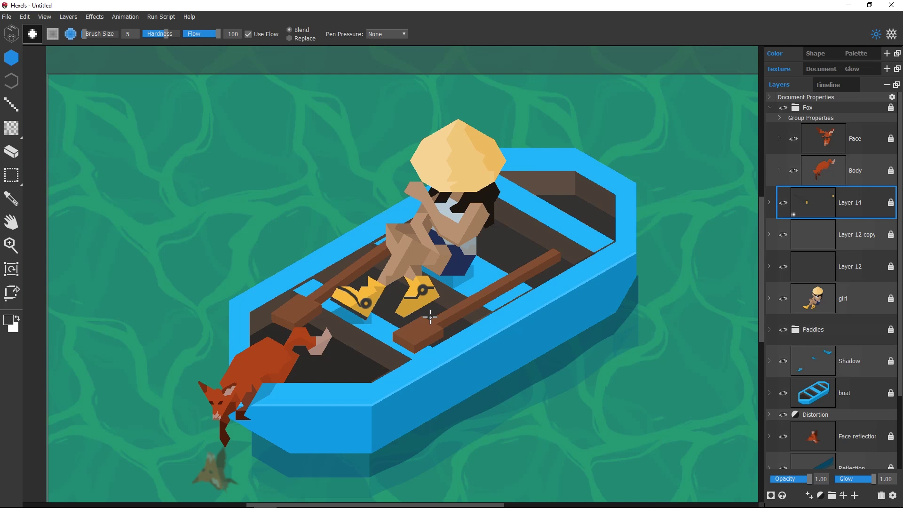
- Open the girl layer's properties, review its blend modes and set the Glow Multiplier to 10.00
click(849, 306)
drag(792, 478, 868, 467)
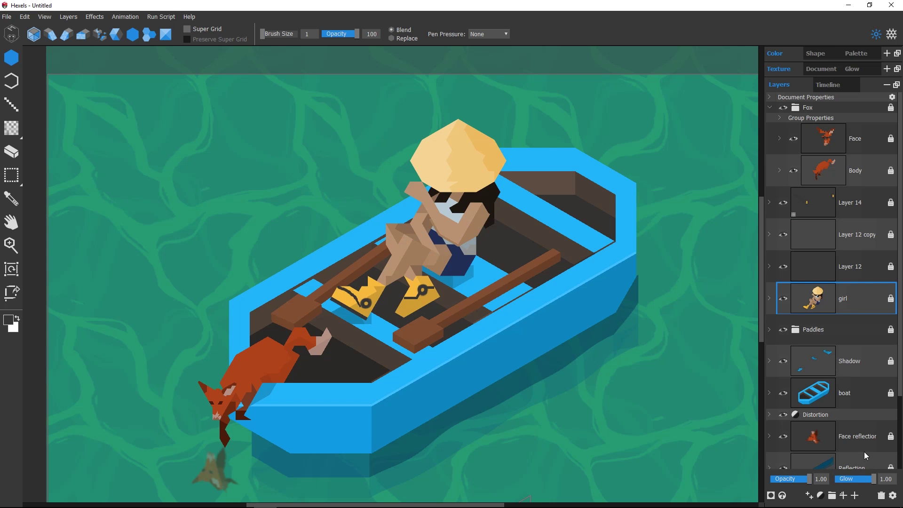
double_click(867, 303)
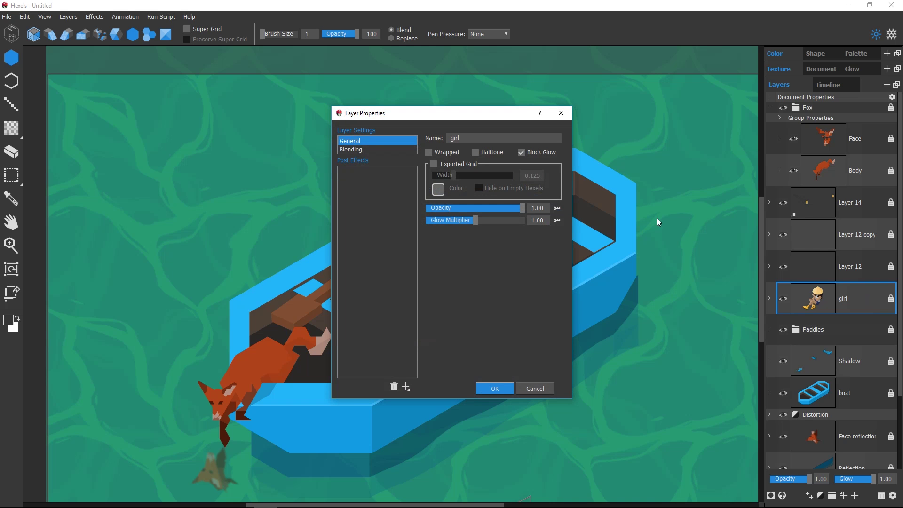
click(374, 150)
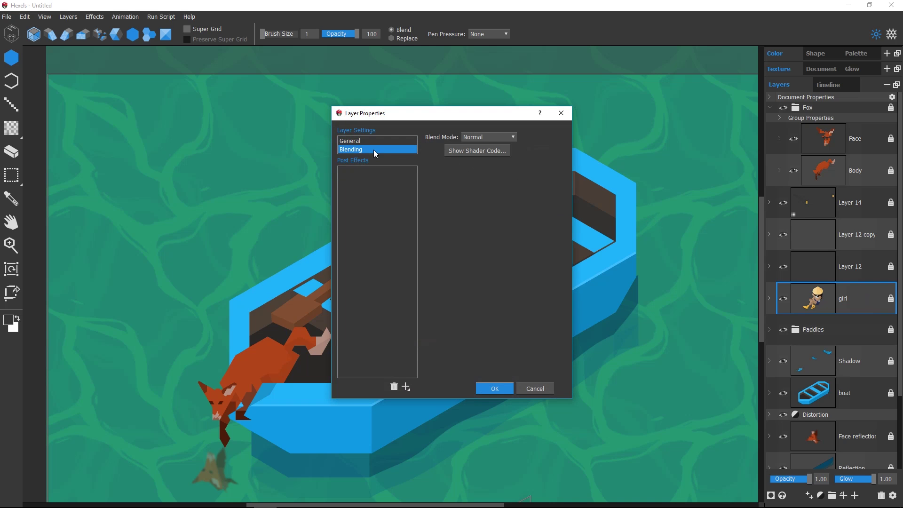
click(507, 140)
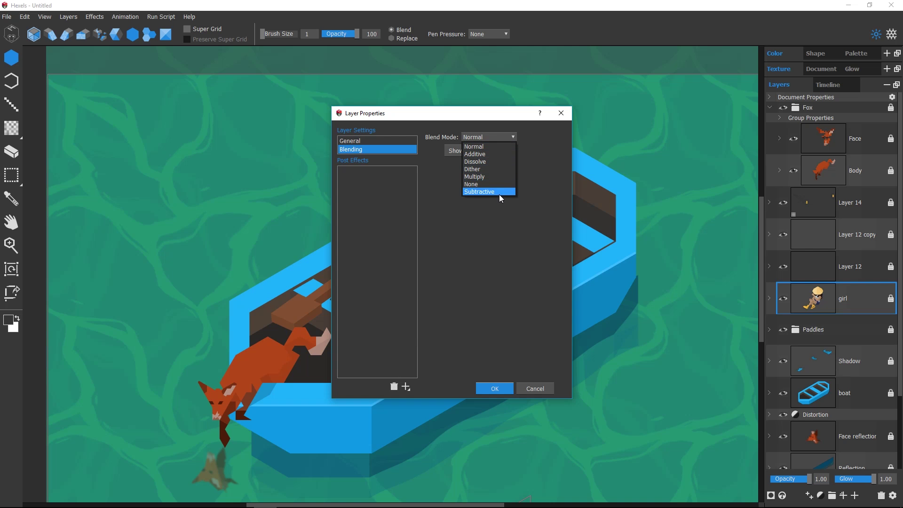
click(387, 140)
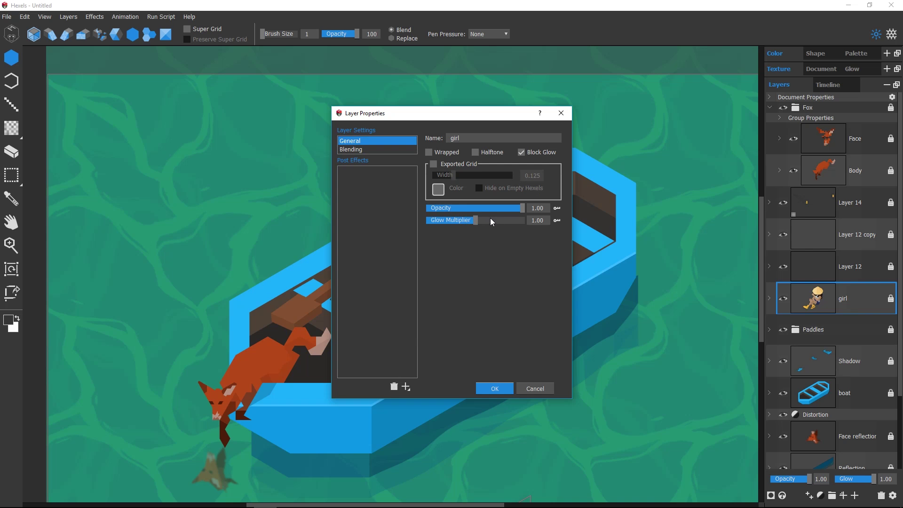
drag(533, 221, 527, 177)
drag(489, 116, 735, 131)
- Try an exported grid in dark red on the girl layer and turn the grid off again
click(679, 179)
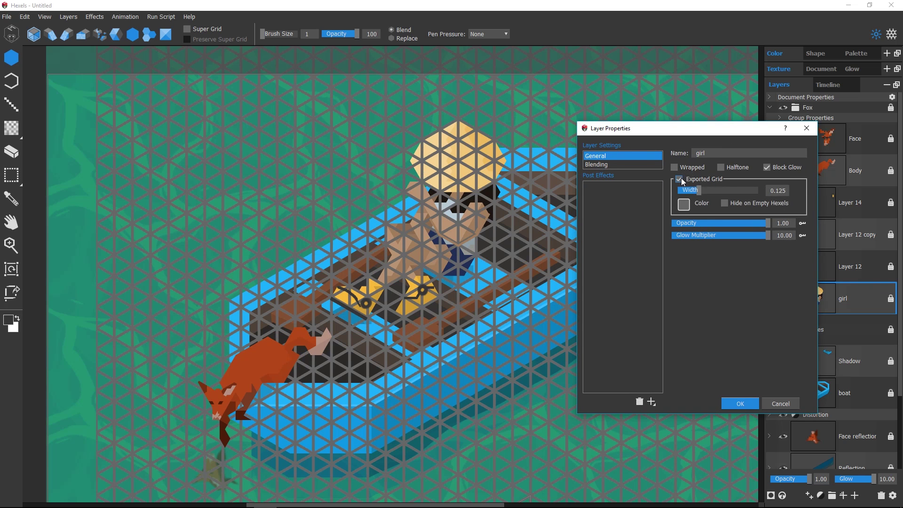
click(683, 203)
click(716, 226)
click(815, 320)
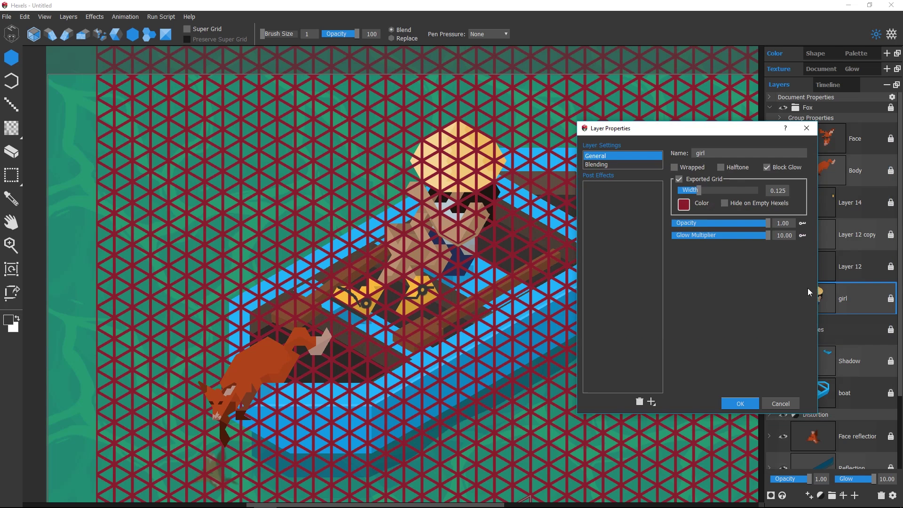
click(684, 180)
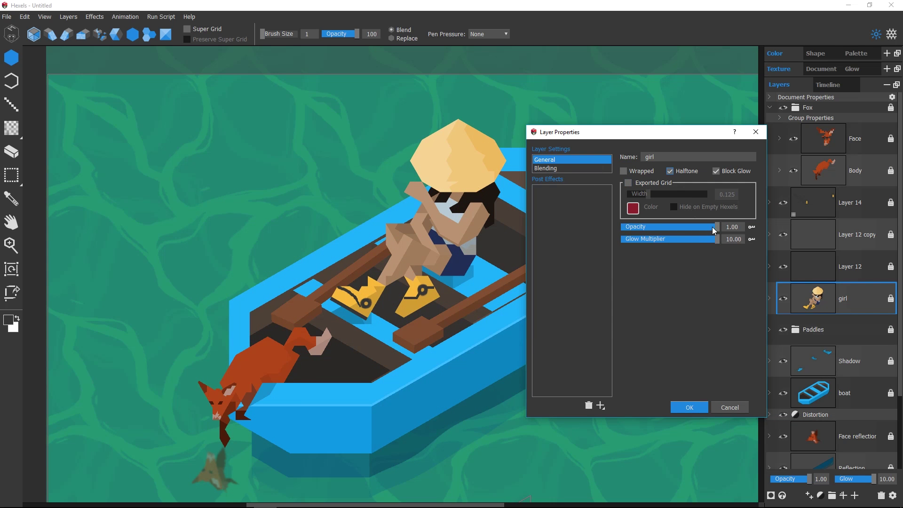
- Apply the girl layer's properties with Halftone enabled and opacity at 1.00
mouse_move(712, 227)
mouse_down()
mouse_move(686, 226)
mouse_move(720, 230)
mouse_up()
click(690, 407)
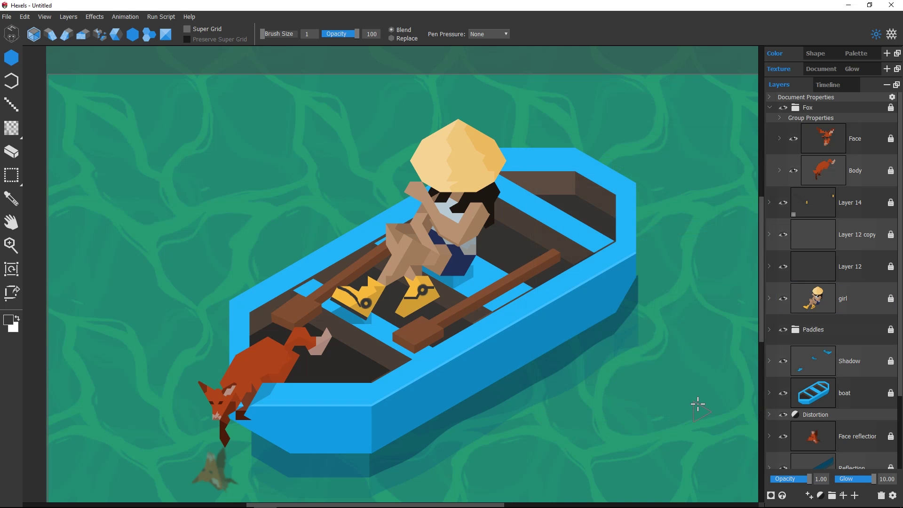
- Set pen pressure to Opacity and paint a yellow halftone trixel trail arching over the girl and across the boat
click(498, 35)
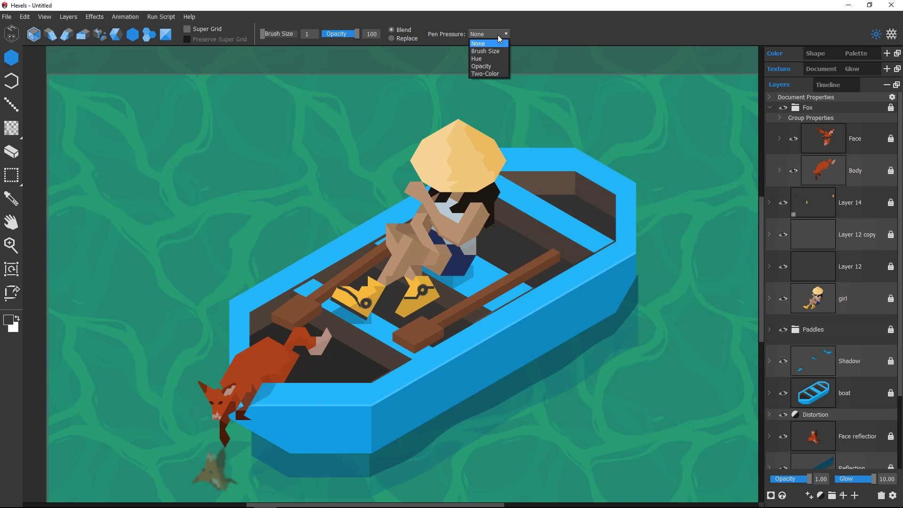
click(492, 66)
mouse_move(240, 230)
mouse_down()
mouse_move(355, 145)
mouse_move(514, 103)
mouse_move(573, 243)
mouse_move(641, 334)
mouse_move(725, 371)
mouse_up()
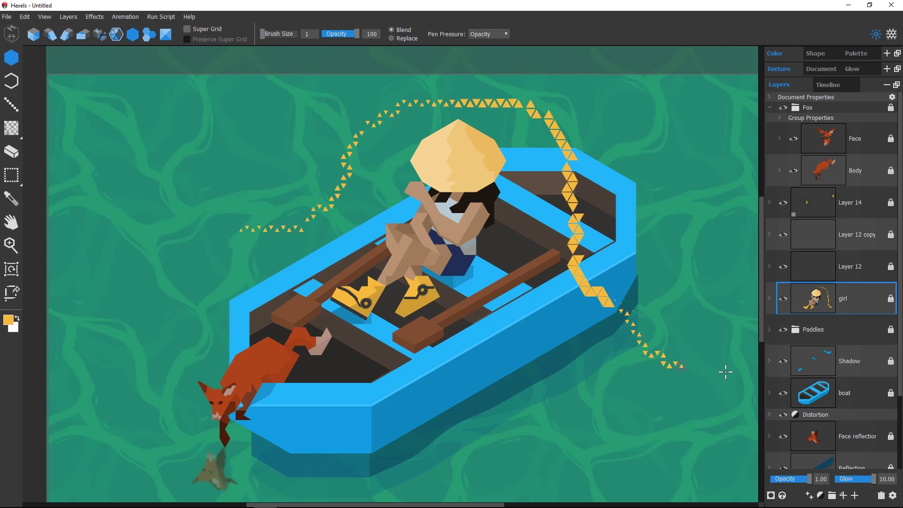
mouse_move(497, 102)
mouse_down()
mouse_move(557, 180)
mouse_move(533, 96)
mouse_move(571, 205)
mouse_up()
key(ctrl+z)
- Erase parts of the yellow trixel trail beside the hat and along the boat's outer side with the eraser
key(e)
drag(530, 105, 574, 176)
drag(581, 281, 611, 304)
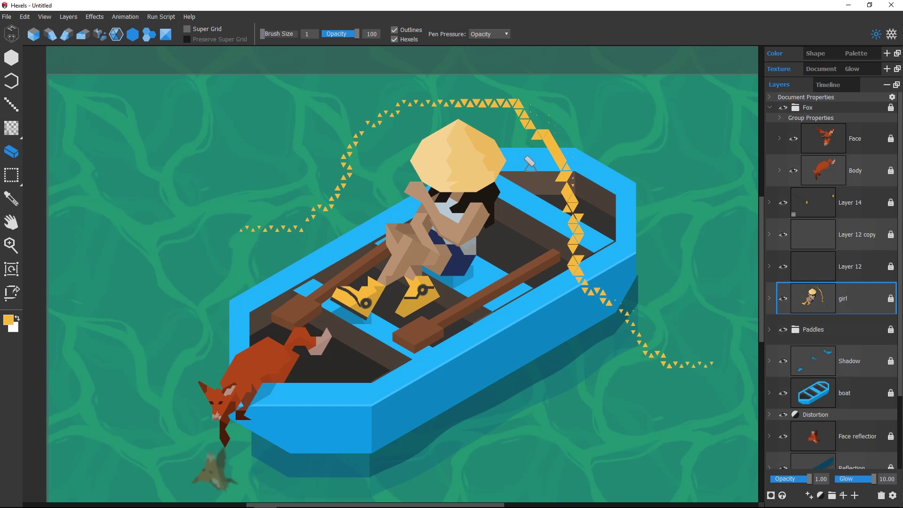
- Try the Blob post effect on the girl layer
double_click(866, 288)
drag(421, 119, 682, 97)
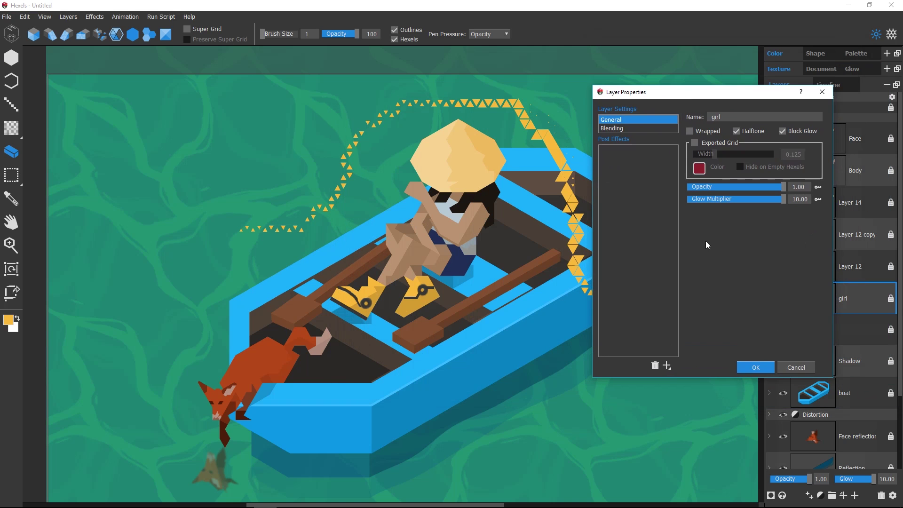
click(671, 368)
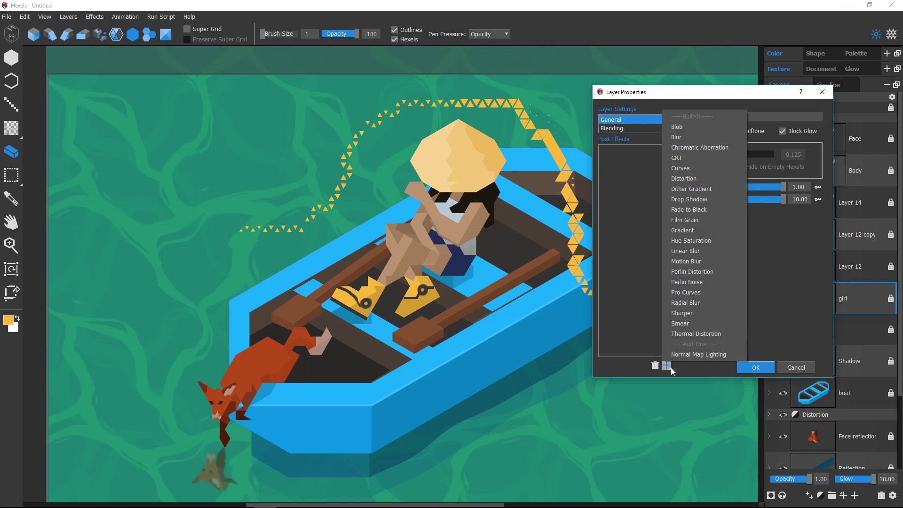
click(708, 127)
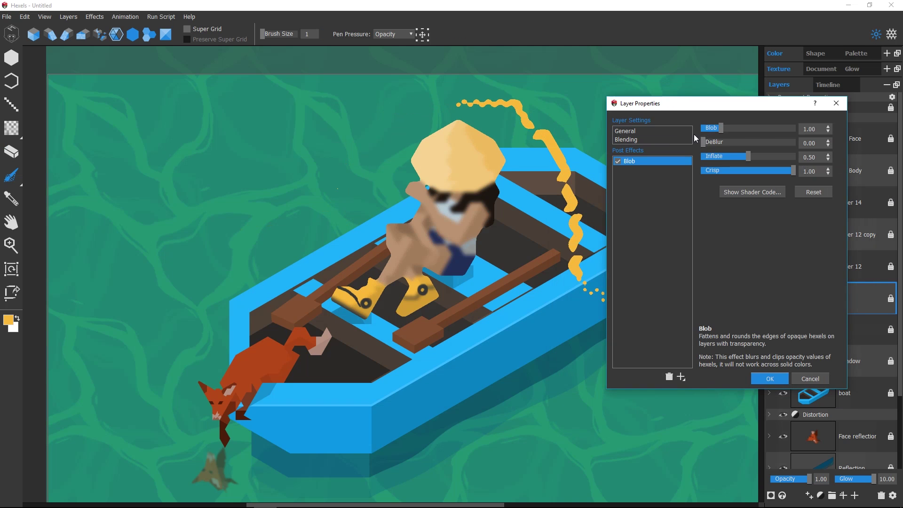
- Apply Chromatic Aberration to the girl layer instead of Blob, with Range 0.22 and Sharpen 0.30
click(725, 252)
click(738, 159)
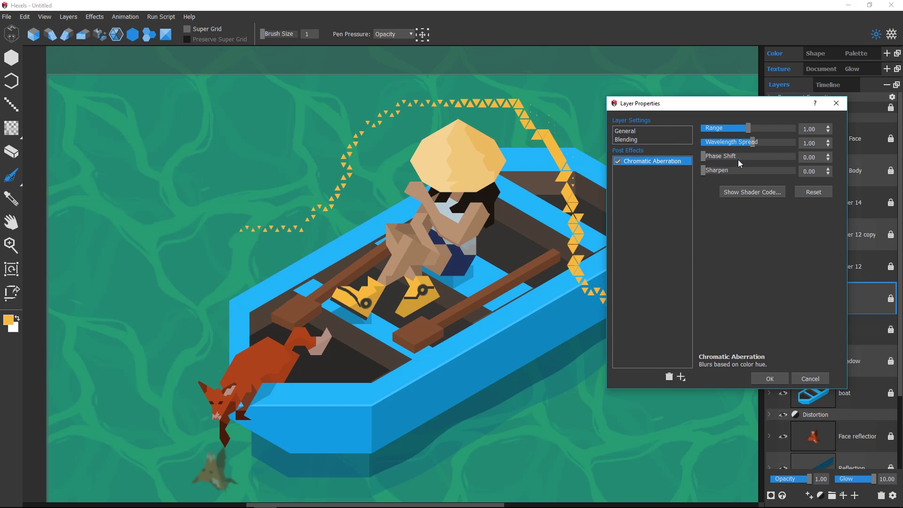
drag(759, 139, 724, 139)
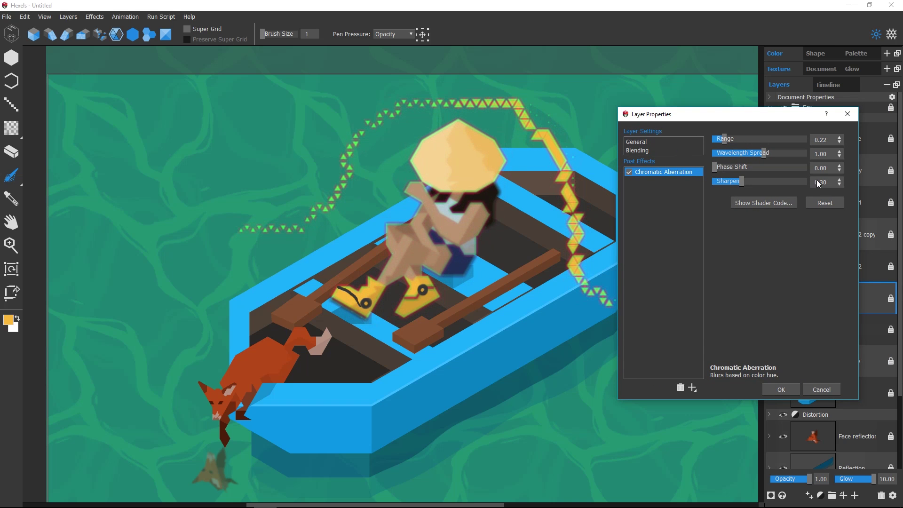
click(780, 389)
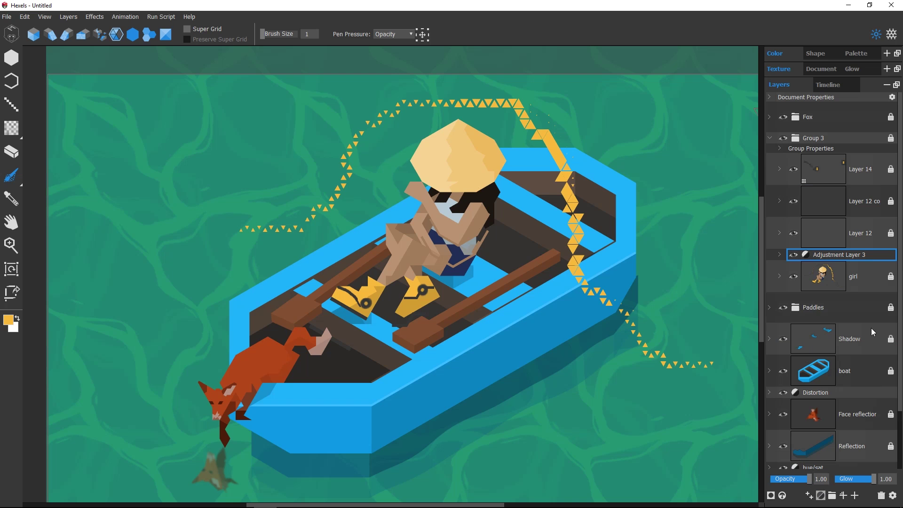
- Move Adjustment Layer 3 out of the group to just below Paddles and add a Hue Saturation post effect to it
drag(865, 255, 857, 318)
double_click(873, 317)
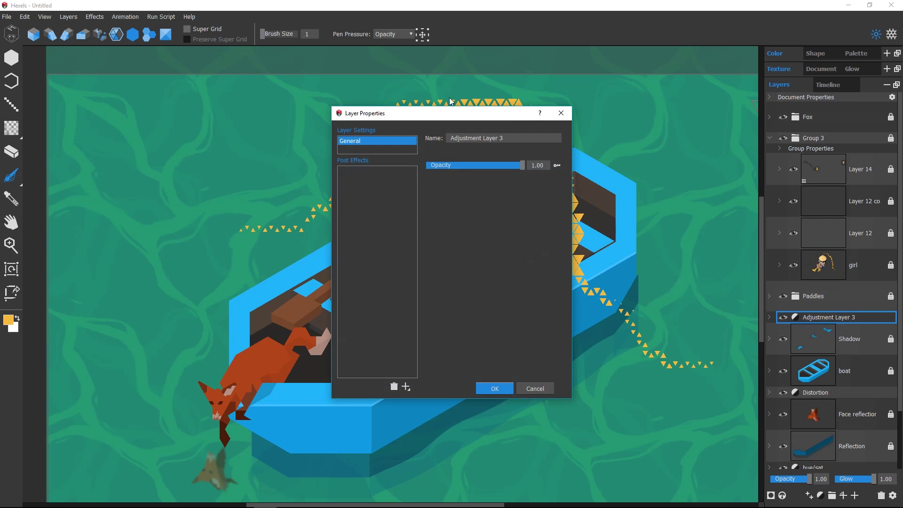
click(591, 373)
click(629, 236)
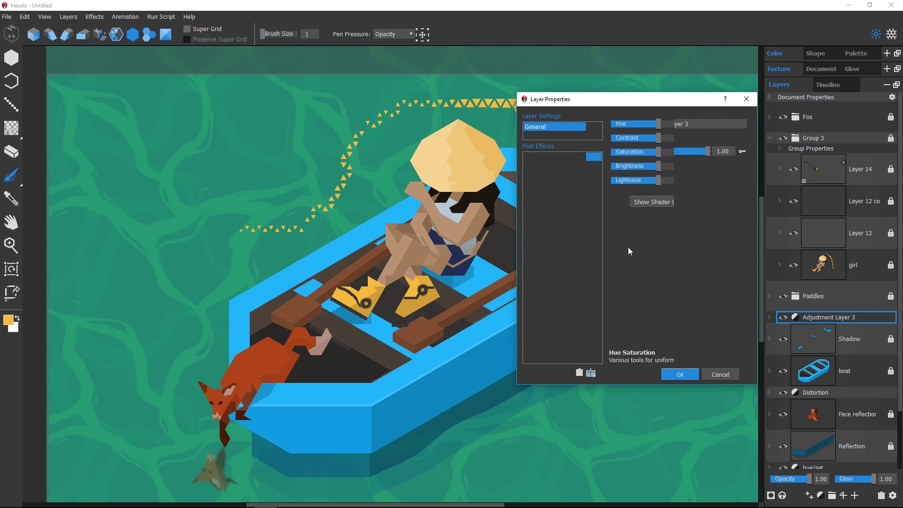
- Try Hue values of 247.68 and -30.24 on Adjustment Layer 3, resetting the effect between them
drag(658, 124, 690, 123)
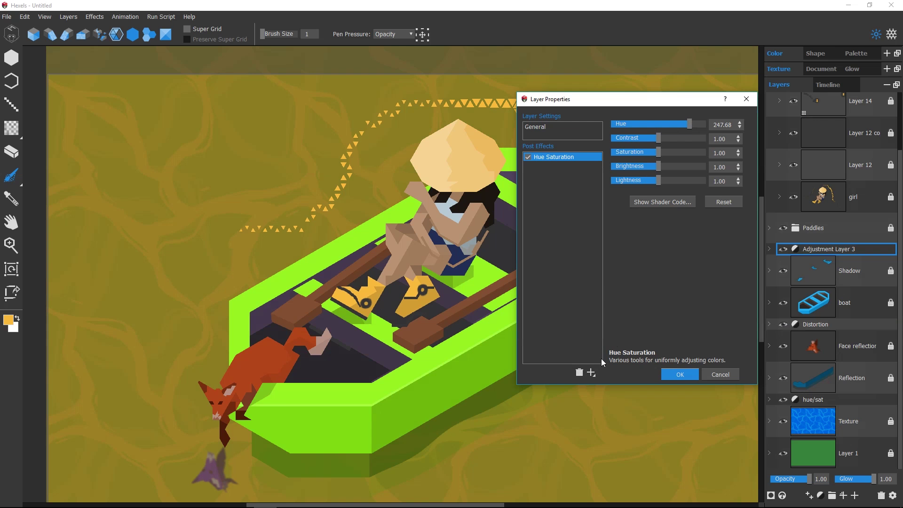
click(724, 202)
drag(658, 99, 730, 120)
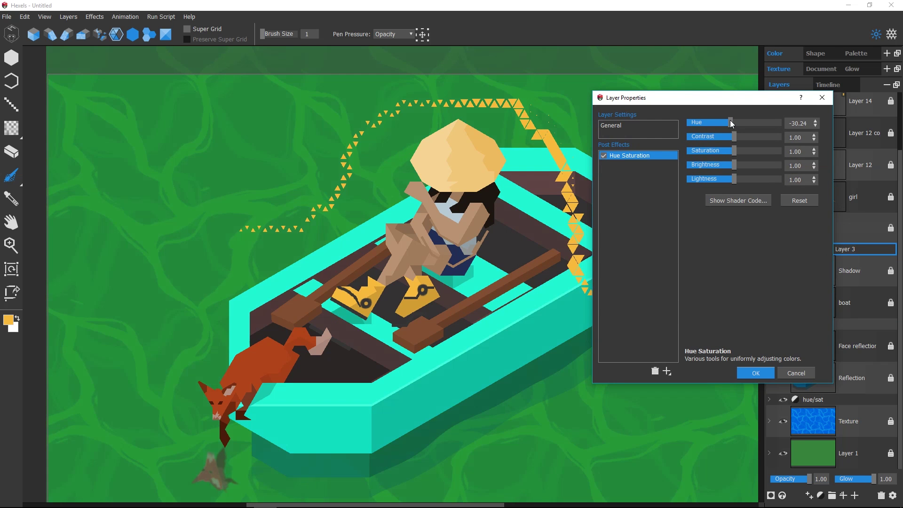
click(666, 371)
click(724, 152)
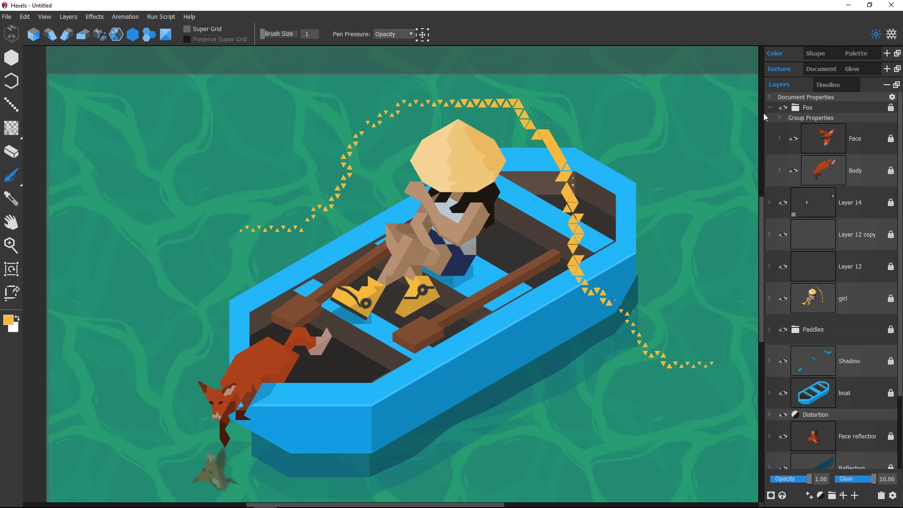
- Group the layers from Layer 14 down to girl and undo the grouping
click(769, 107)
click(839, 147)
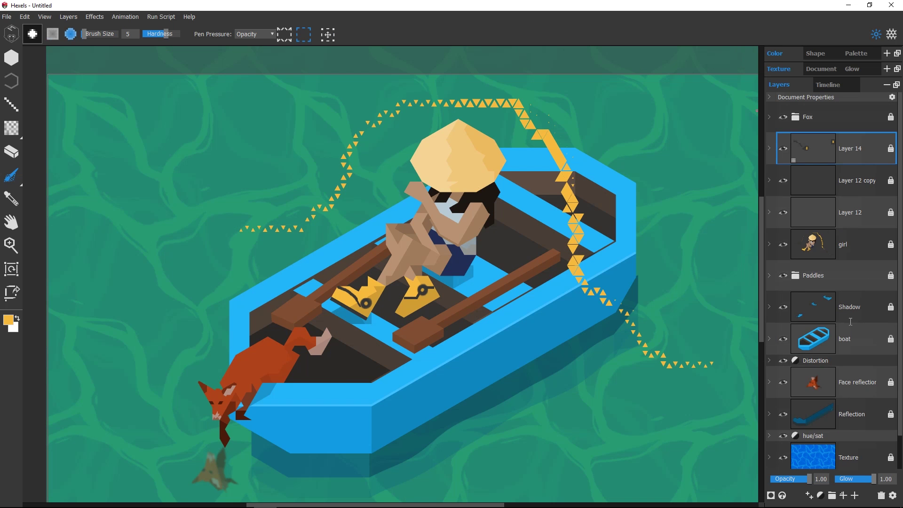
shift+click(856, 245)
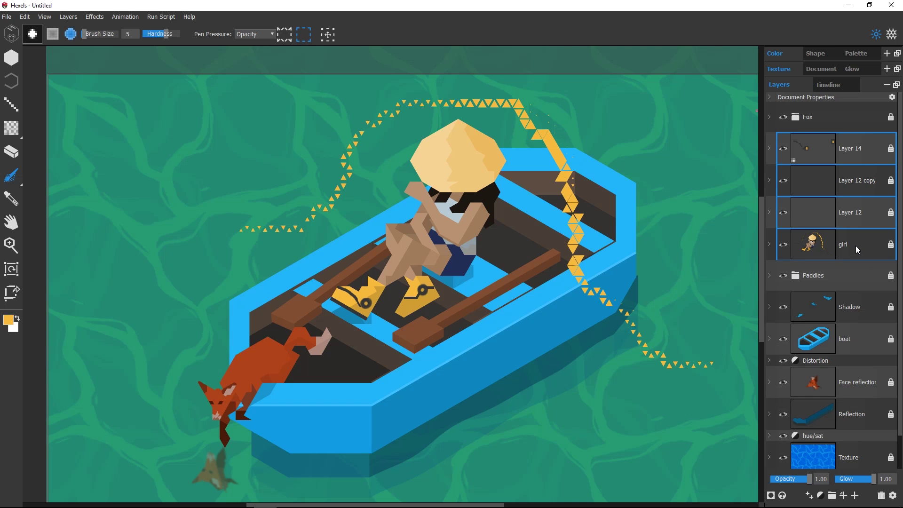
click(832, 495)
click(814, 138)
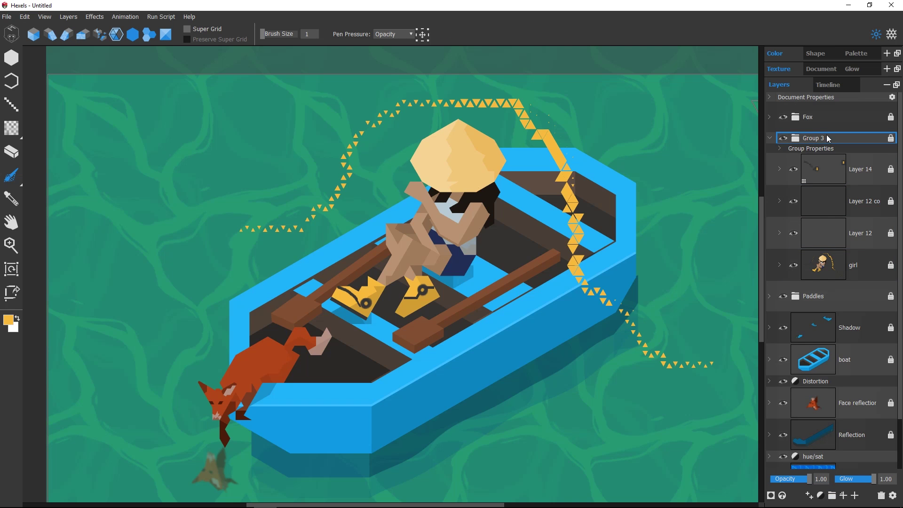
key(ctrl+z)
key(ctrl+z)
- Select the layers from Layer 14 down to girl and combine them into a group
shift+click(857, 239)
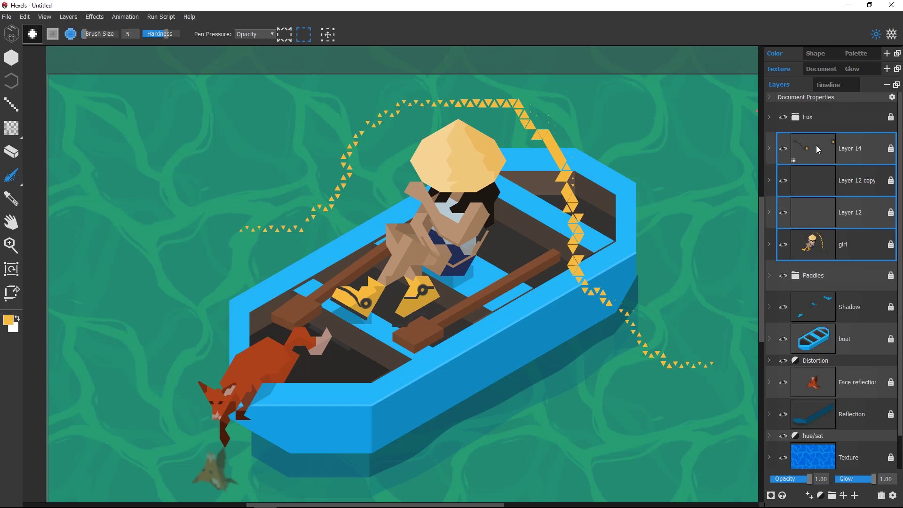
right_click(867, 149)
click(890, 173)
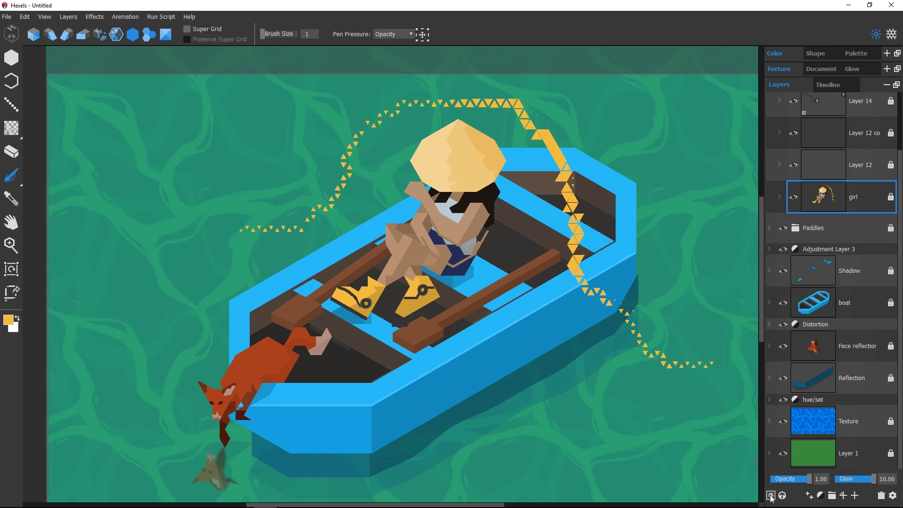
- Add a mask to the girl layer and paint a black stroke on it over the hat and face
click(770, 496)
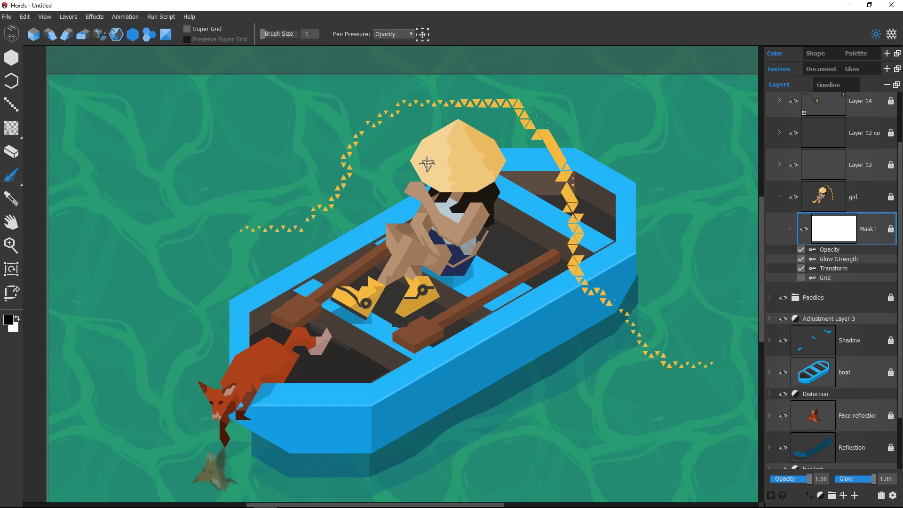
key(b)
mouse_move(425, 164)
mouse_down()
mouse_move(466, 172)
mouse_move(464, 139)
mouse_move(449, 207)
mouse_up()
- Switch the brush to white and restore the masked part of the girl's hat and face
key(ctrl+z)
key(x)
mouse_move(449, 207)
mouse_down()
mouse_move(444, 133)
mouse_move(461, 192)
mouse_up()
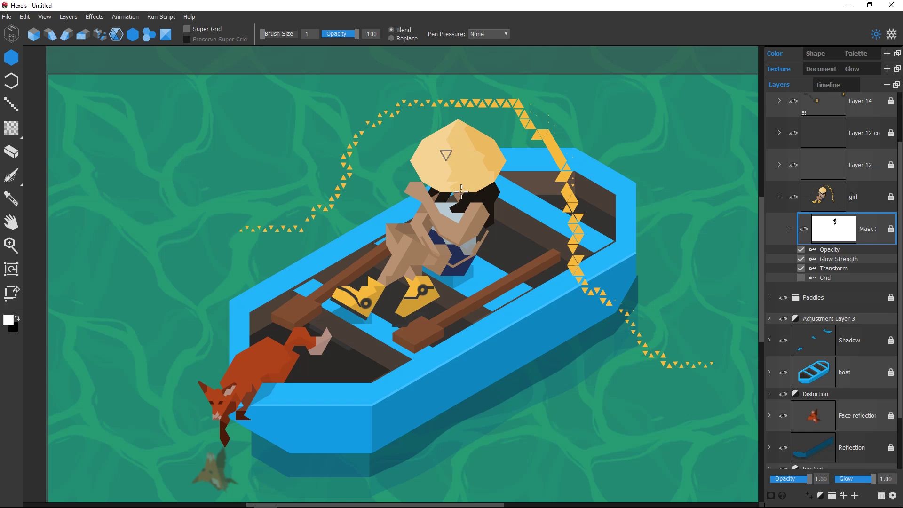
- Clip the new empty layer above girl to the girl layer and paint over her figure in her dark hair color
click(782, 495)
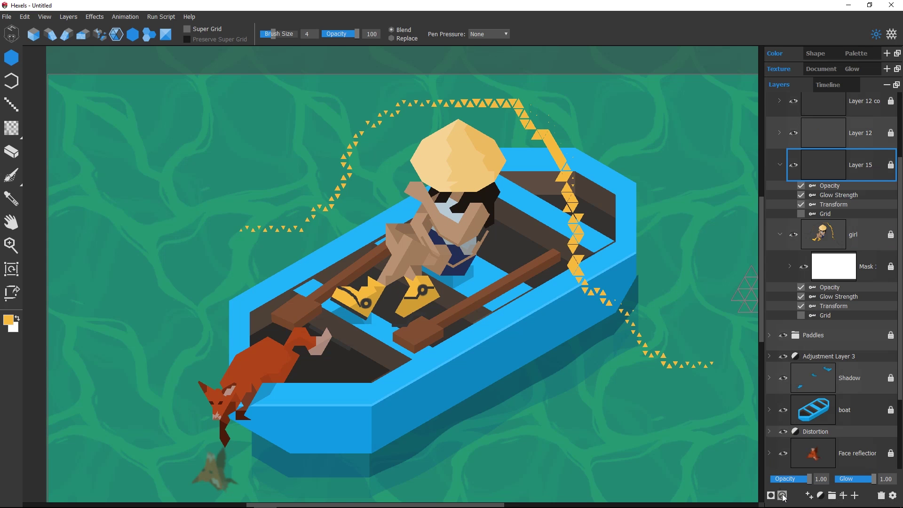
click(782, 495)
alt+click(487, 198)
mouse_move(479, 193)
mouse_down()
mouse_move(468, 175)
mouse_move(437, 242)
mouse_move(468, 141)
mouse_move(470, 208)
mouse_move(478, 171)
mouse_move(439, 249)
mouse_move(494, 207)
mouse_up()
- Delete the Layer 12 copy layer and extend the dark paint over the girl's legs on the clipped layer
scroll(835, 211, up, 3)
ctrl+click(481, 243)
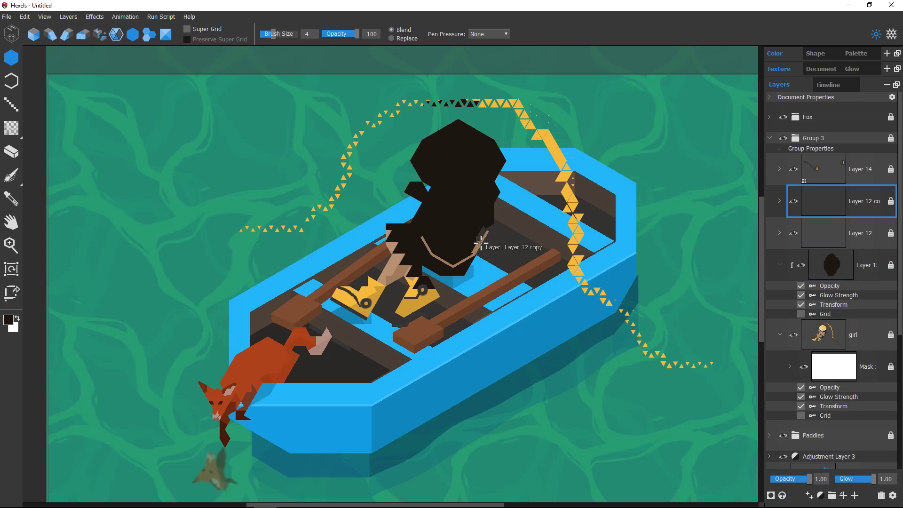
key(Delete)
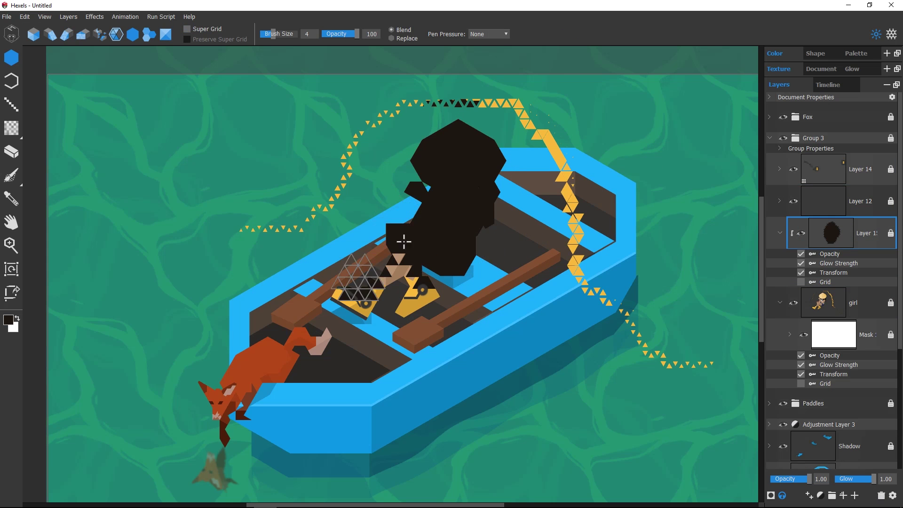
mouse_move(404, 242)
mouse_down()
mouse_move(426, 259)
mouse_move(378, 303)
mouse_move(316, 278)
mouse_move(377, 142)
mouse_move(439, 96)
mouse_move(546, 182)
mouse_move(593, 274)
mouse_move(656, 335)
mouse_move(720, 357)
mouse_move(746, 400)
mouse_up()
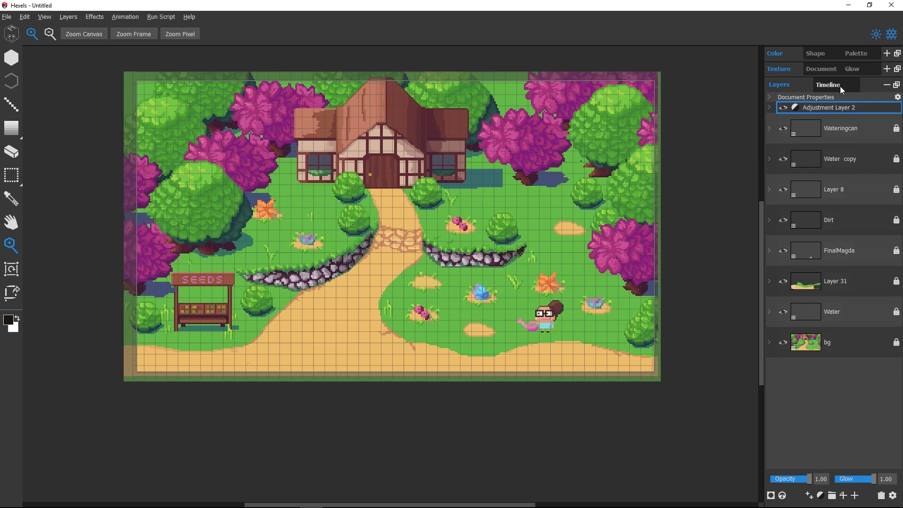
- Show the timeline of the pixel-art garden animation, reduce its height and enlarge the character with the watering can
click(828, 85)
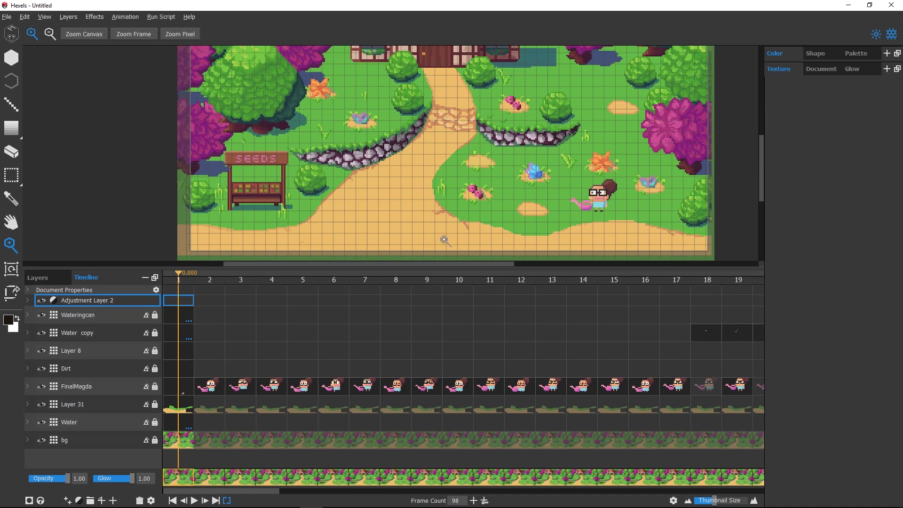
drag(456, 268, 455, 370)
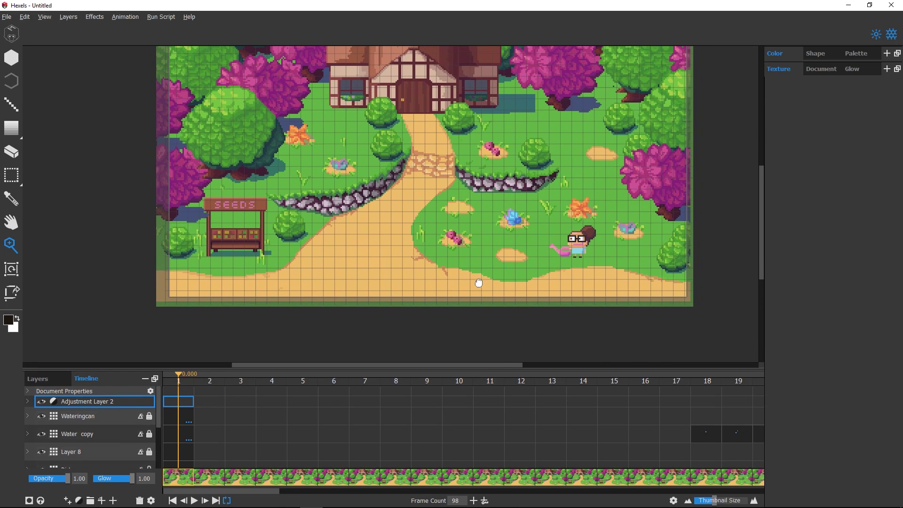
scroll(531, 160, up, 2)
drag(556, 173, 557, 188)
scroll(583, 216, up, 5)
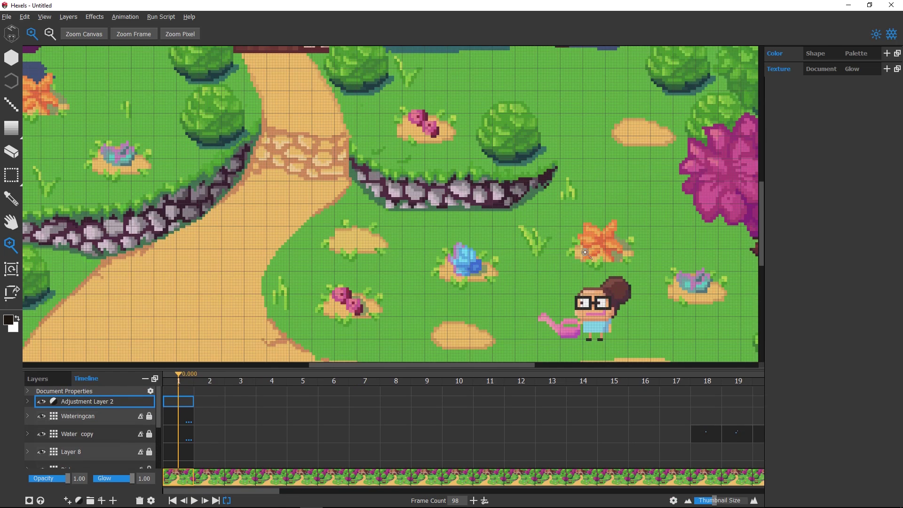
drag(585, 237, 575, 178)
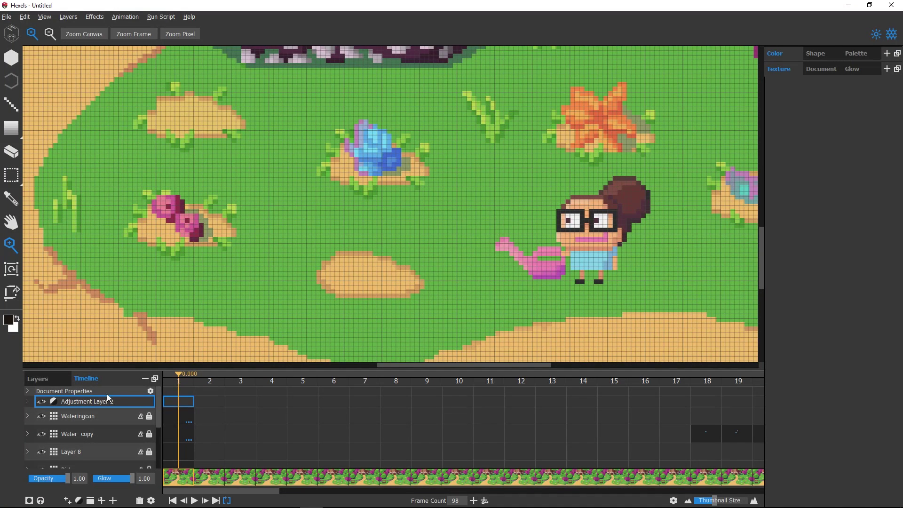
- Check frames 82 to 84 of the FinalMagda layer and add a keyframe at frame 85
click(29, 416)
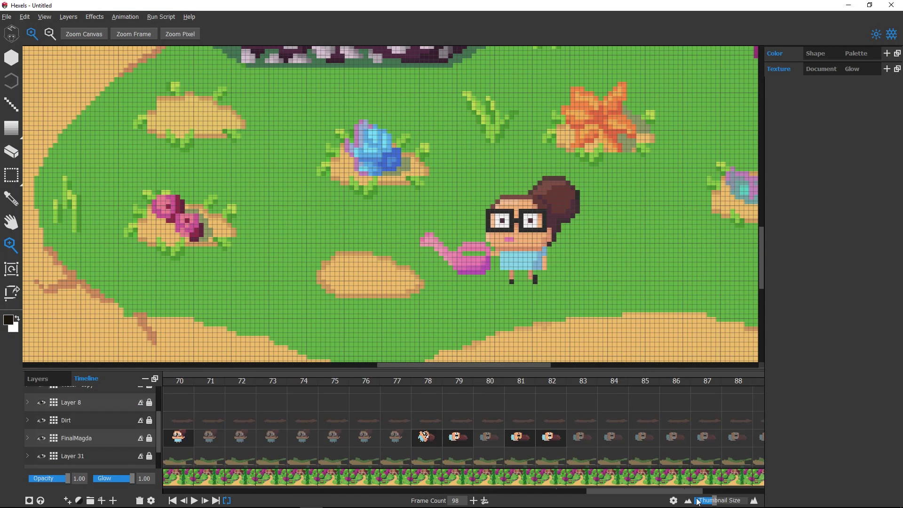
click(553, 436)
drag(516, 275, 406, 215)
click(405, 215)
drag(489, 283, 454, 298)
click(583, 437)
click(615, 438)
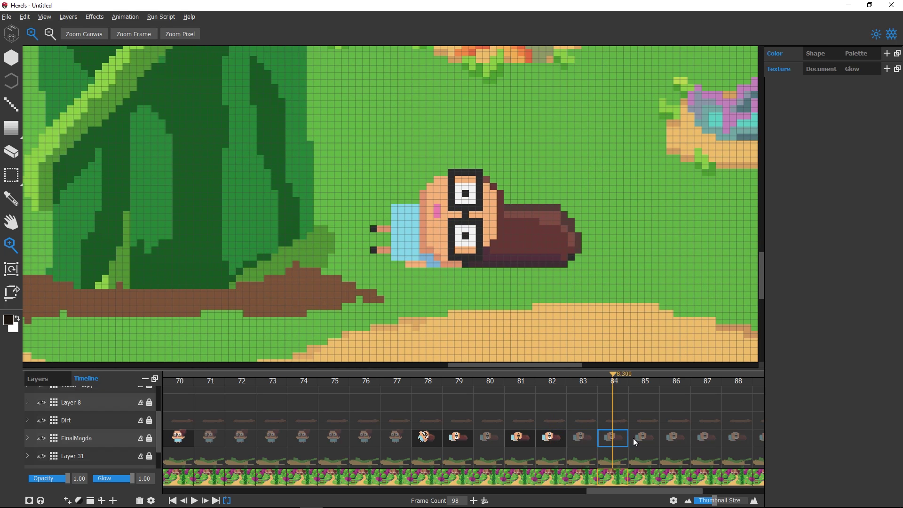
click(635, 439)
- Paint over both of the character's eyes in frame 85 with her skin color, using small brush sizes
click(11, 57)
alt+click(463, 180)
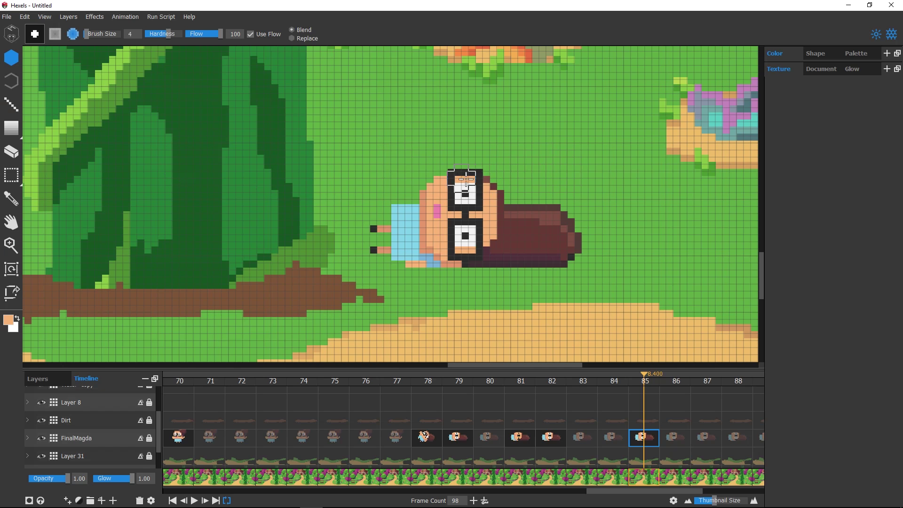
drag(469, 195, 459, 187)
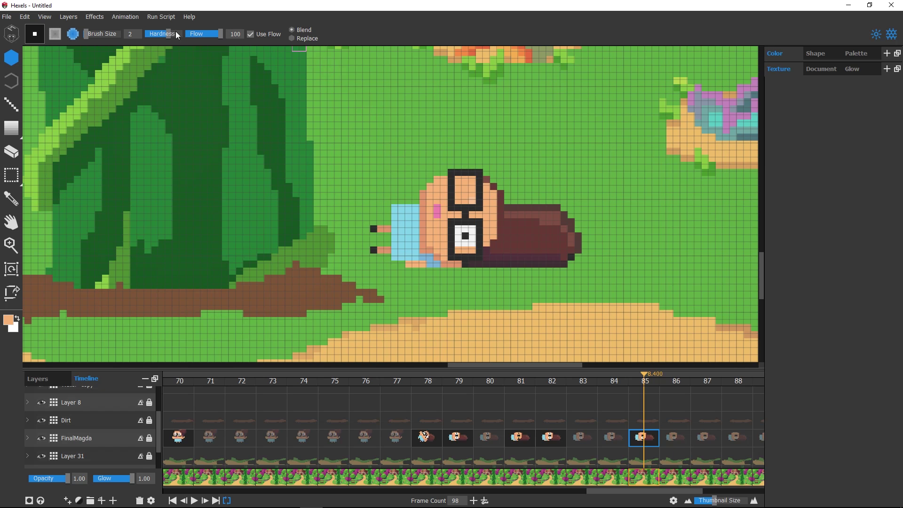
key([)
mouse_move(471, 233)
mouse_down()
mouse_move(466, 240)
mouse_move(458, 230)
mouse_move(465, 236)
mouse_up()
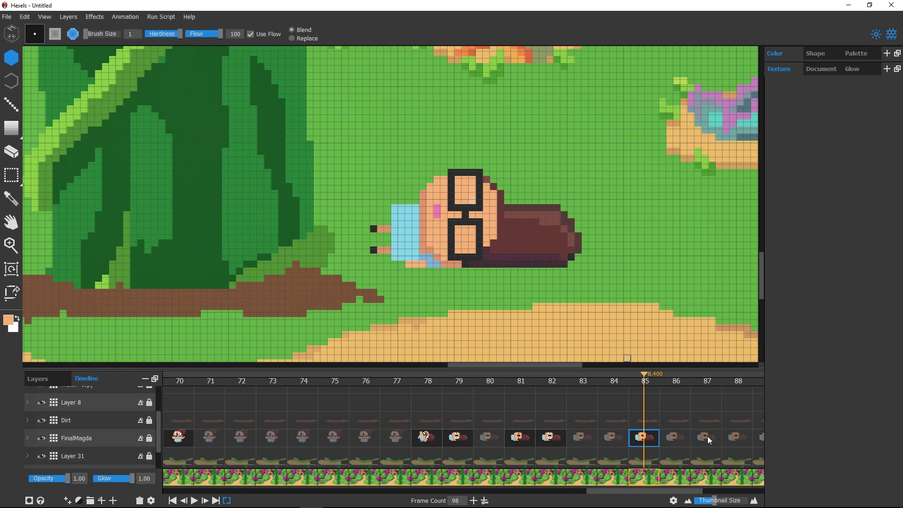
- Add another keyframe at frame 89 of the FinalMagda layer
click(707, 436)
drag(626, 491, 651, 492)
double_click(644, 437)
- Select both open eyes in frame 82, copy them and paste them into frame 89 of the FinalMagda layer
click(426, 437)
click(11, 175)
drag(455, 205, 474, 178)
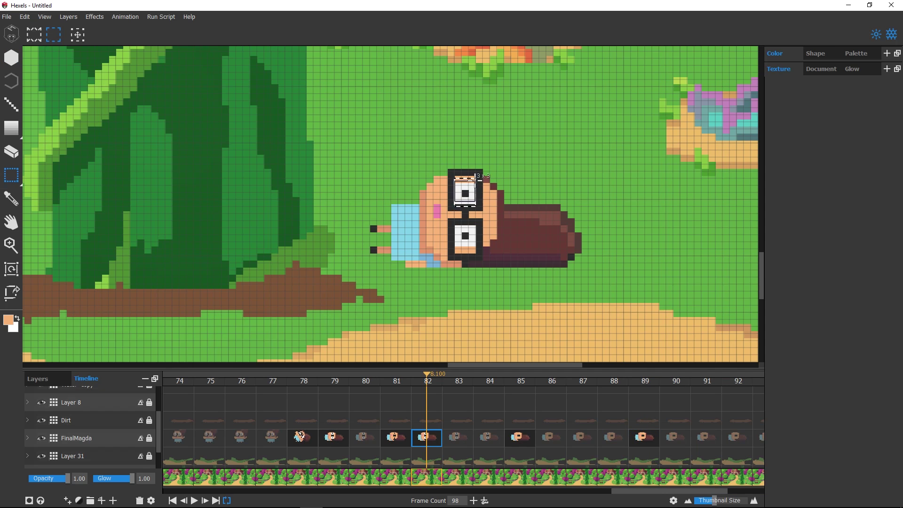
drag(456, 249, 474, 227)
key(ctrl+c)
click(644, 437)
key(ctrl+v)
- Play the animation starting from frame 80
click(365, 420)
scroll(375, 467, right, 2)
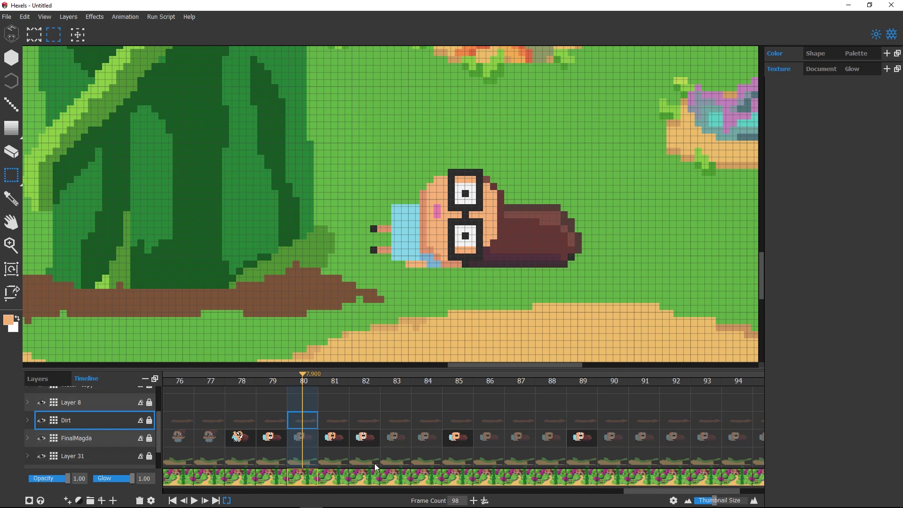
click(194, 500)
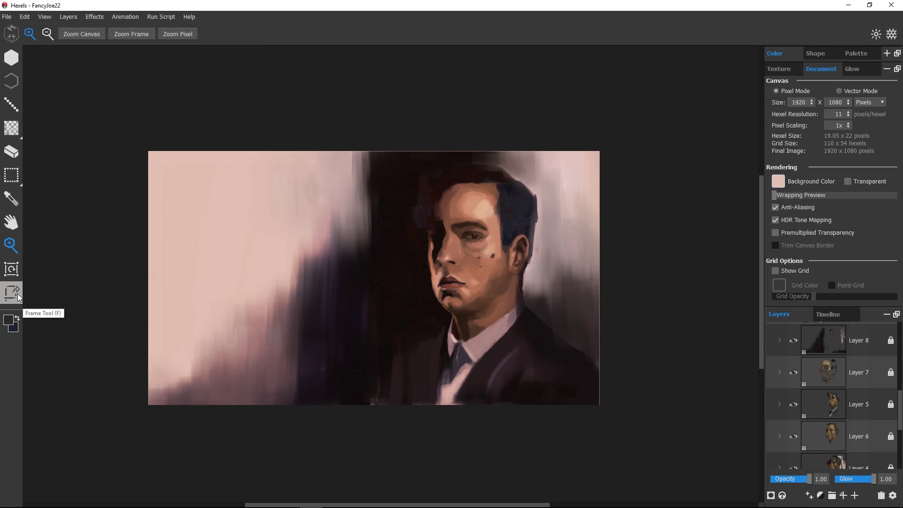
- Frame the man's portrait with a free 968 x 968 px frame positioned at X 919 px, Y 27 px
click(18, 294)
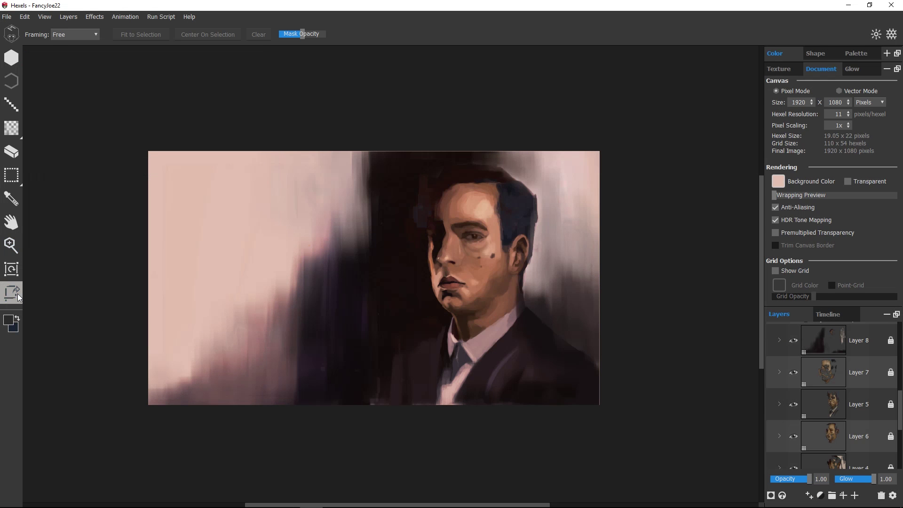
drag(367, 168, 595, 389)
mouse_move(544, 351)
mouse_down()
mouse_move(534, 329)
mouse_move(541, 338)
mouse_up()
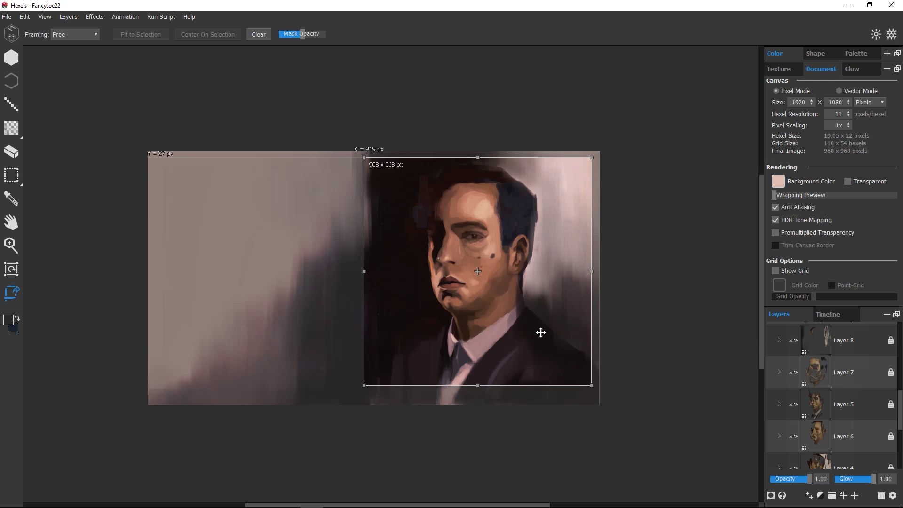
- Export the framed portrait as an image at full size, checking the face in the preview
click(6, 16)
click(53, 120)
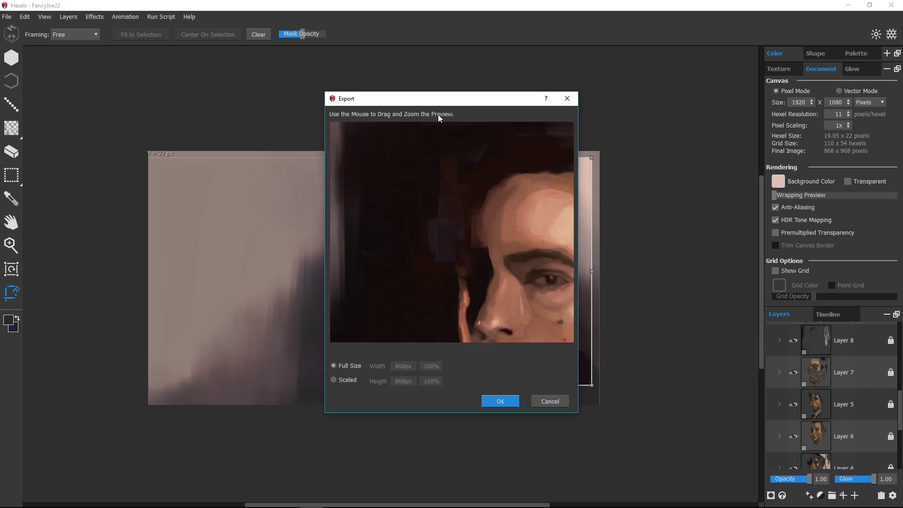
drag(441, 99, 651, 69)
scroll(666, 120, down, 3)
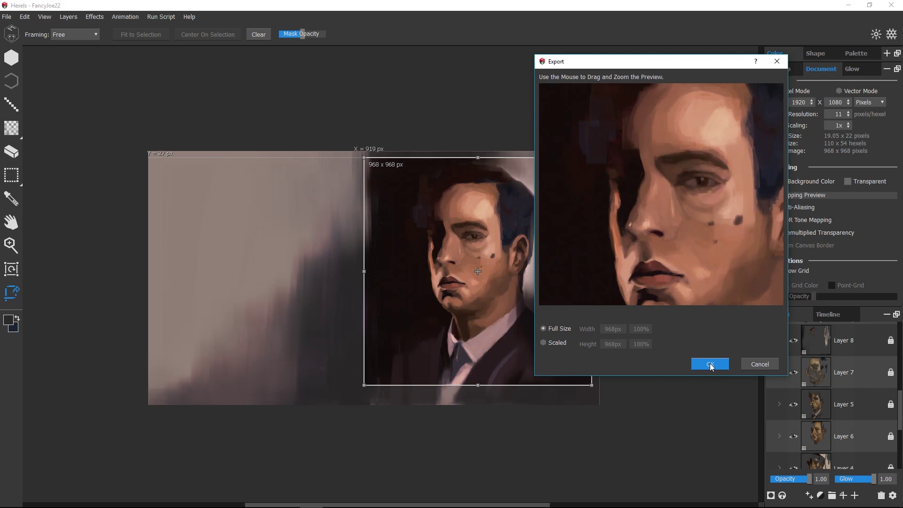
click(710, 364)
click(11, 292)
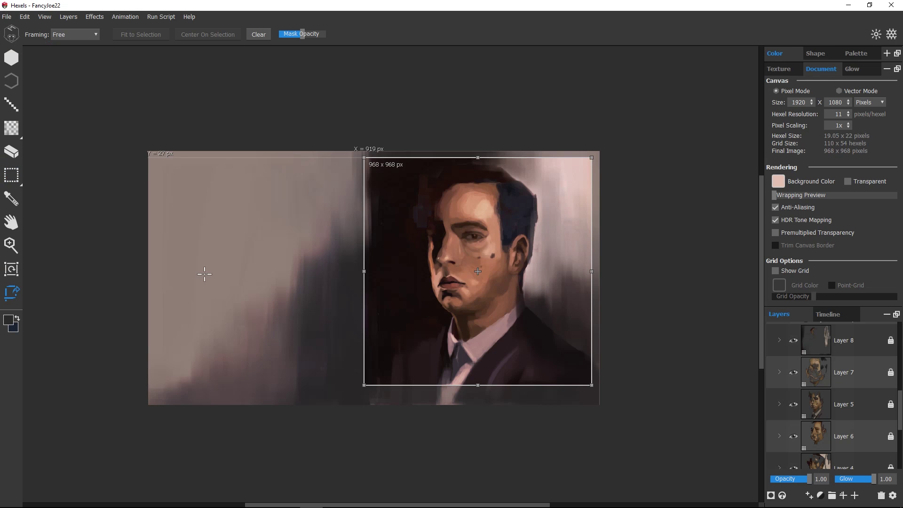
- Open the animation export options and choose Animated GIF, Animated PNG and finally Folder of Images as the format
click(8, 18)
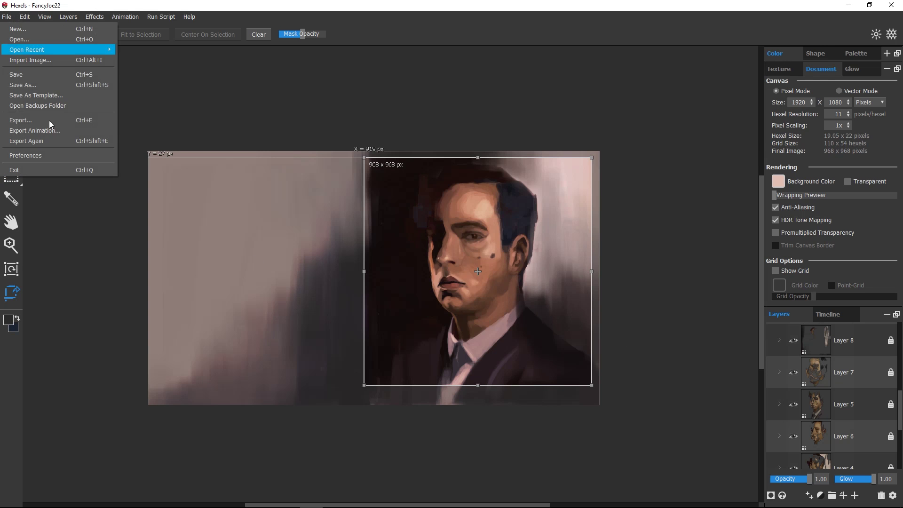
click(89, 135)
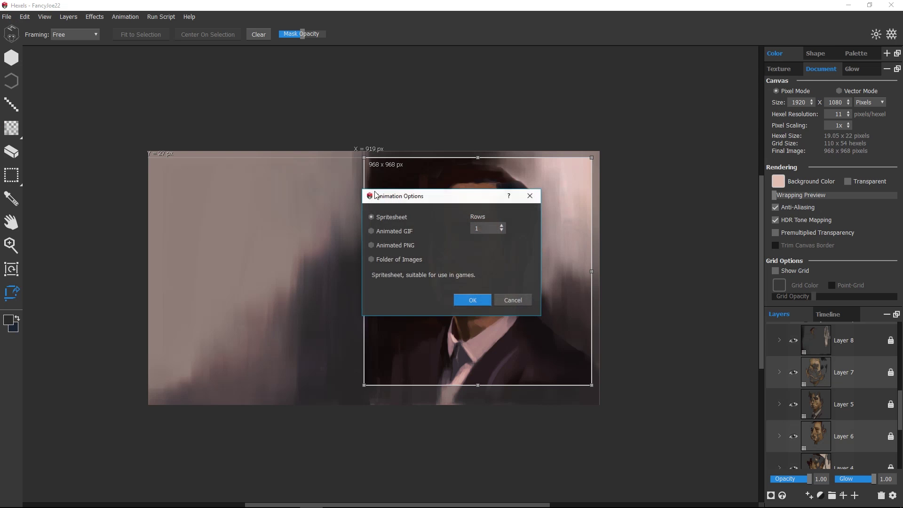
drag(450, 203, 661, 160)
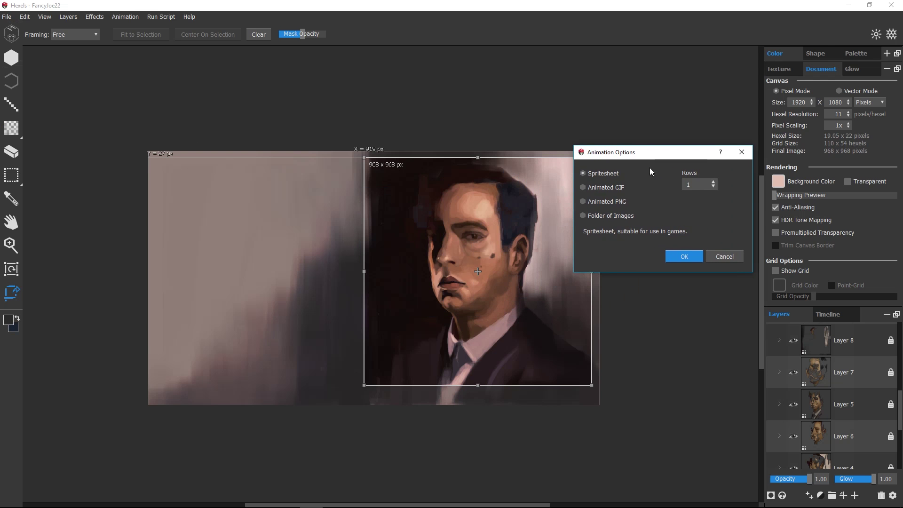
click(615, 187)
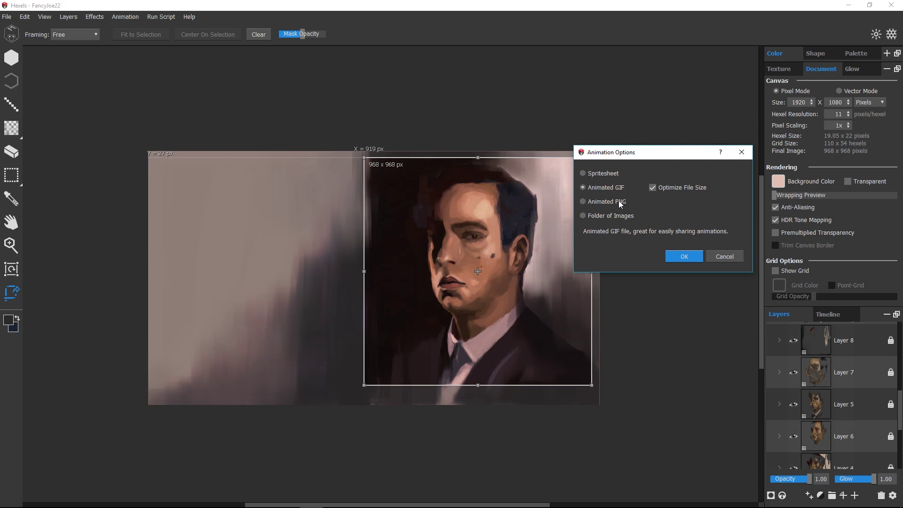
click(619, 201)
click(622, 216)
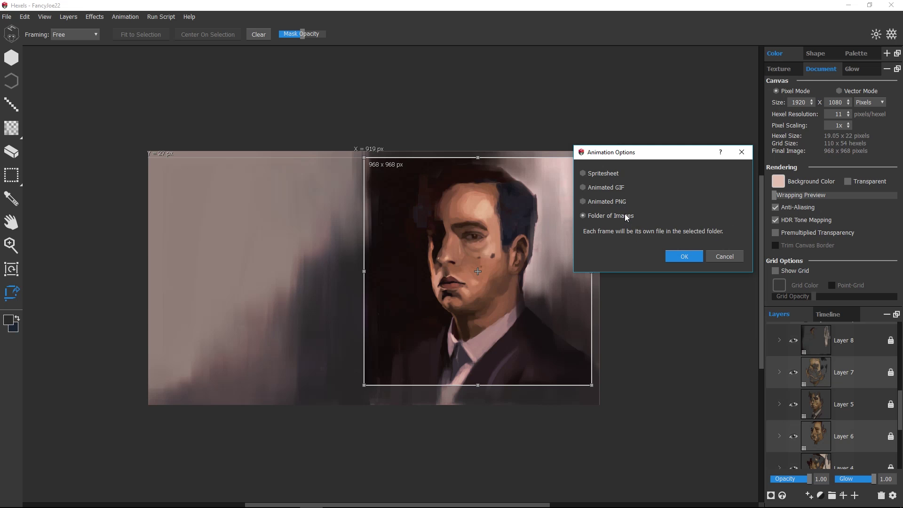